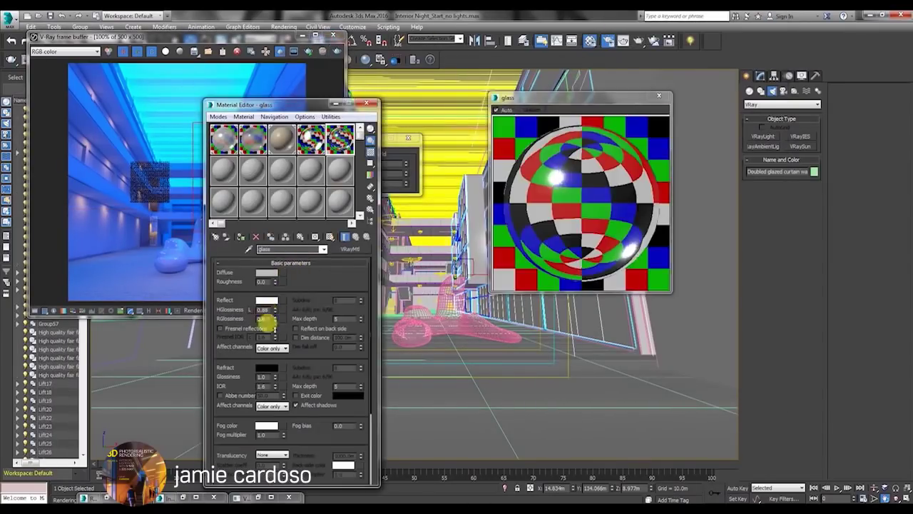
{"action": "left_click_drag", "start_coordinate": [264, 400], "coordinate": [253, 345]}
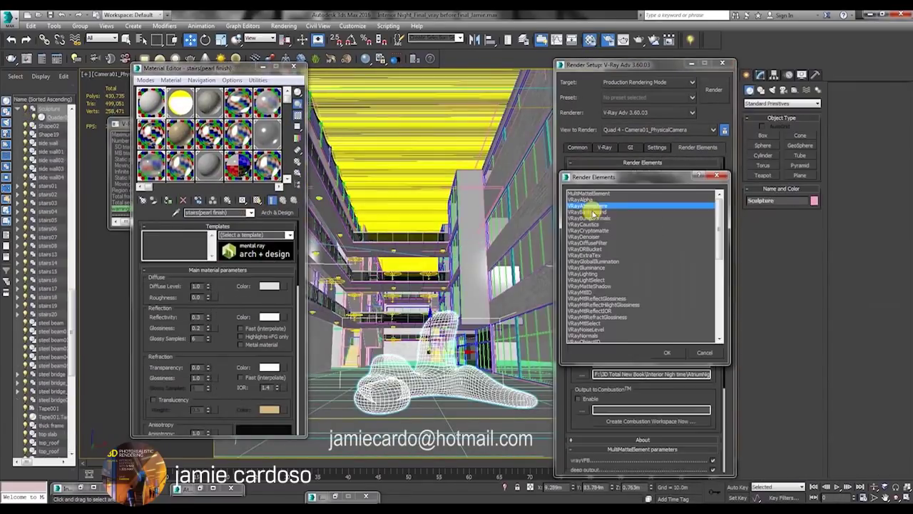
{"action": "left_click", "coordinate": [578, 274], "text": "ctrl"}
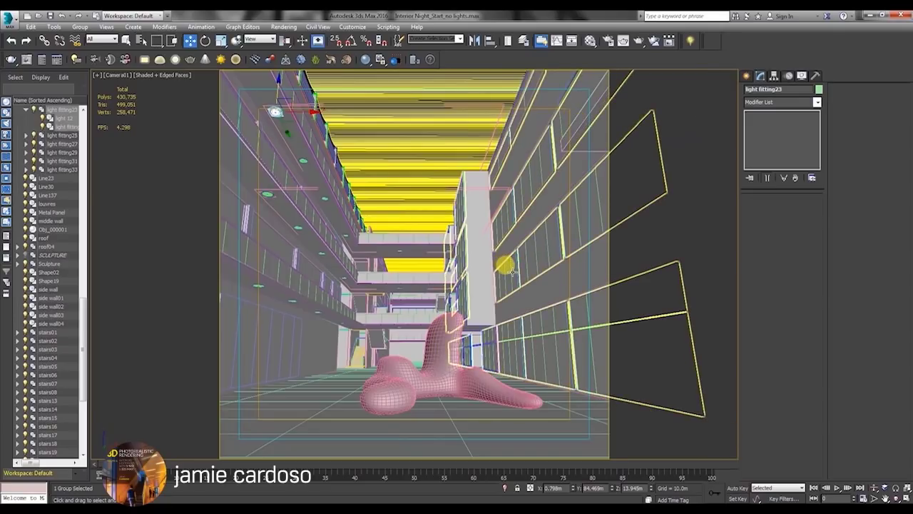
Step: Open the reference image InteriorNightPhoreference from the Atrium folder in the image viewer, move its window aside and minimize it
{"action": "left_click", "coordinate": [285, 26]}
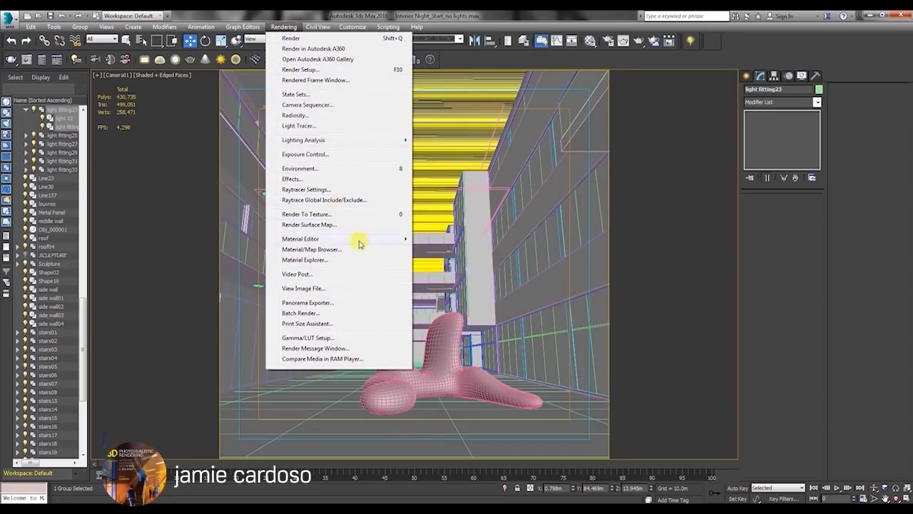
{"action": "left_click", "coordinate": [305, 288]}
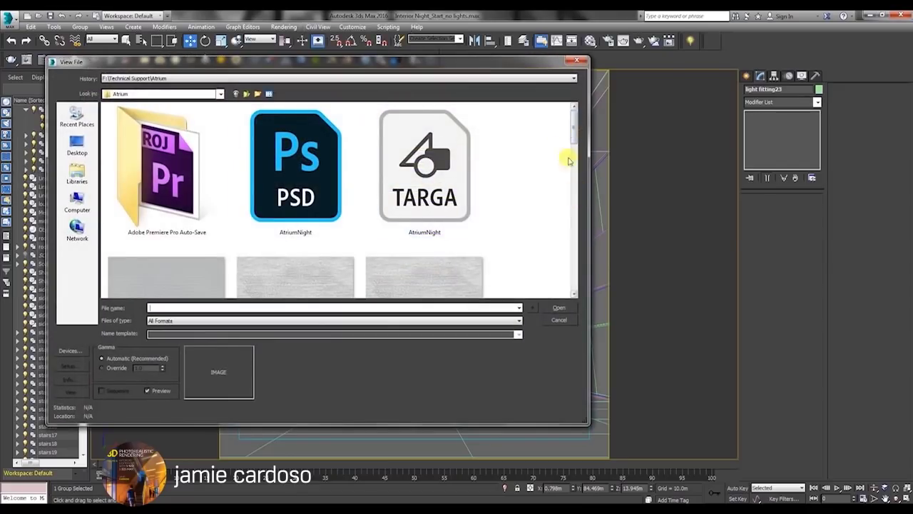
{"action": "left_click_drag", "start_coordinate": [574, 126], "coordinate": [580, 227]}
{"action": "left_click", "coordinate": [184, 196]}
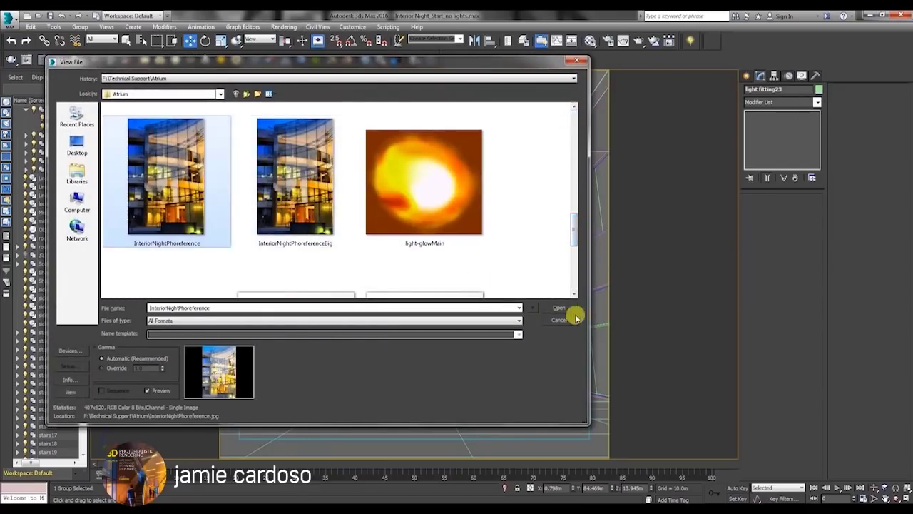
{"action": "left_click", "coordinate": [560, 308]}
{"action": "left_click_drag", "start_coordinate": [456, 115], "coordinate": [731, 57]}
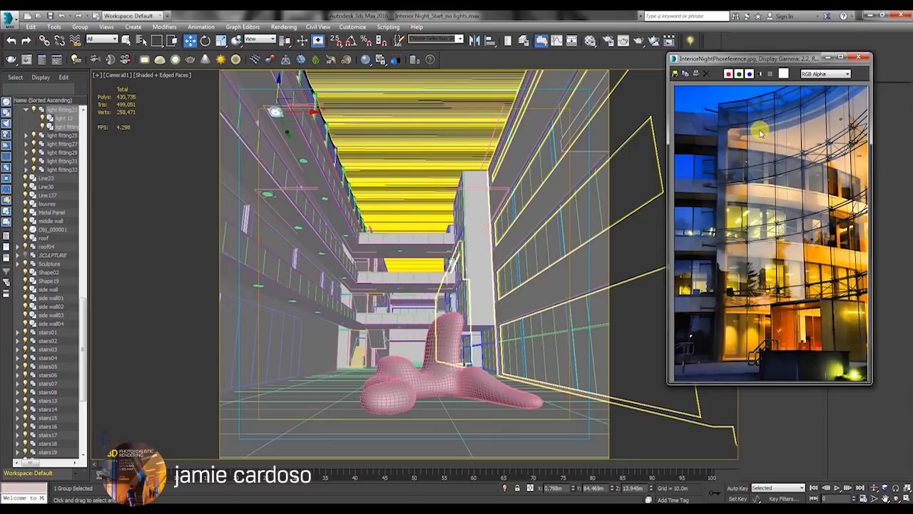
{"action": "left_click_drag", "start_coordinate": [744, 59], "coordinate": [590, 97]}
{"action": "left_click", "coordinate": [672, 92]}
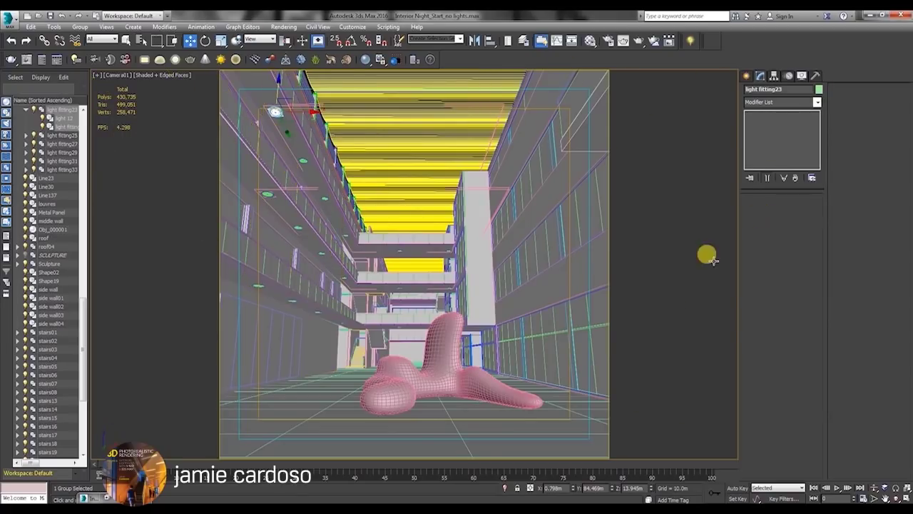
Step: Switch from the single camera view to four viewports and restrict the selection filter to Lights
{"action": "left_click", "coordinate": [747, 75]}
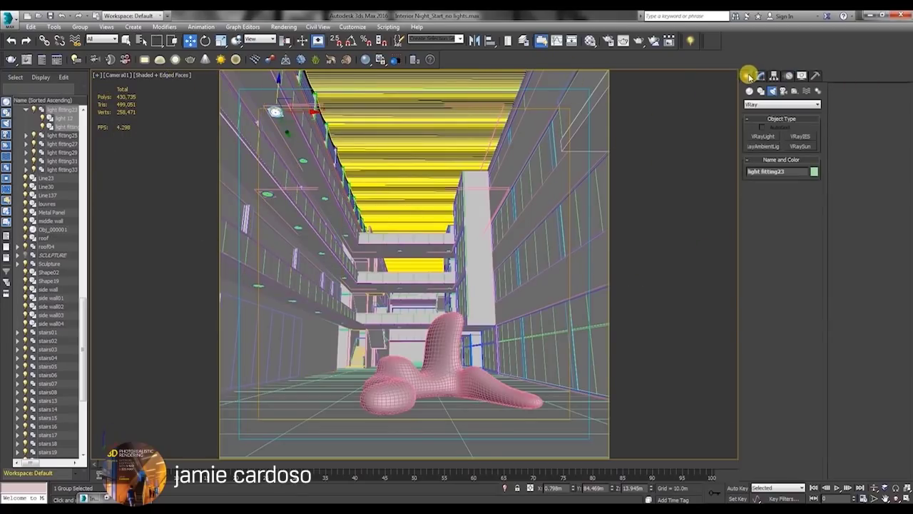
{"action": "left_click", "coordinate": [908, 487]}
{"action": "left_click", "coordinate": [102, 39]}
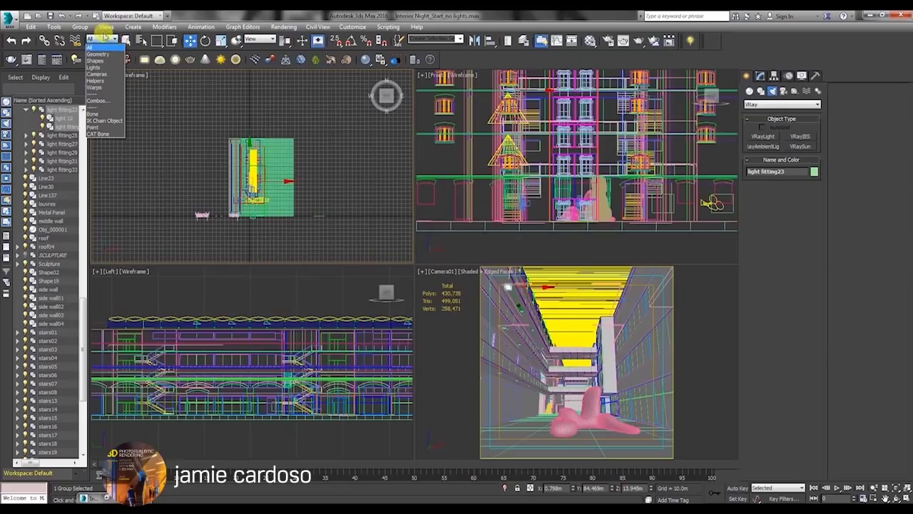
{"action": "left_click", "coordinate": [98, 67]}
{"action": "scroll", "coordinate": [268, 131], "scroll_direction": "up", "scroll_amount": 4}
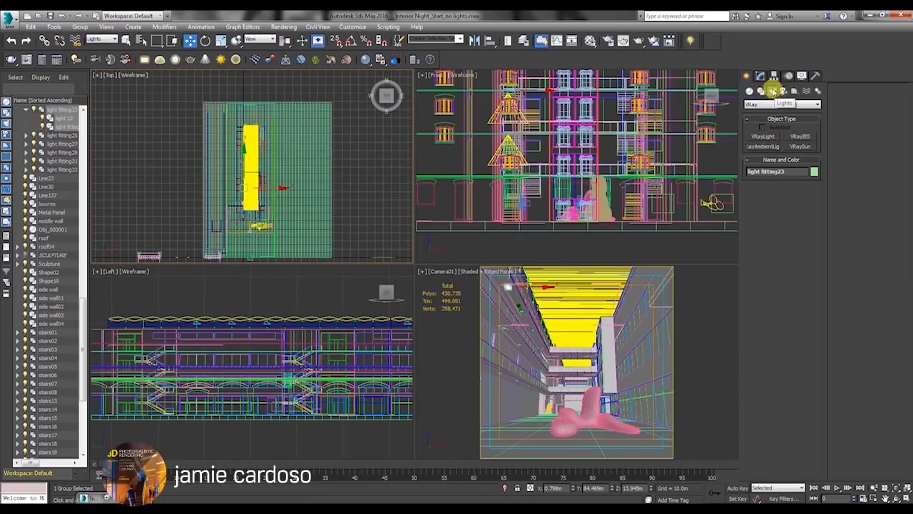
Step: Create a plane VRayLight in the Top view beside the yellow roof, about 3.2 m half-length and 3.0 m half-width
{"action": "left_click", "coordinate": [762, 136]}
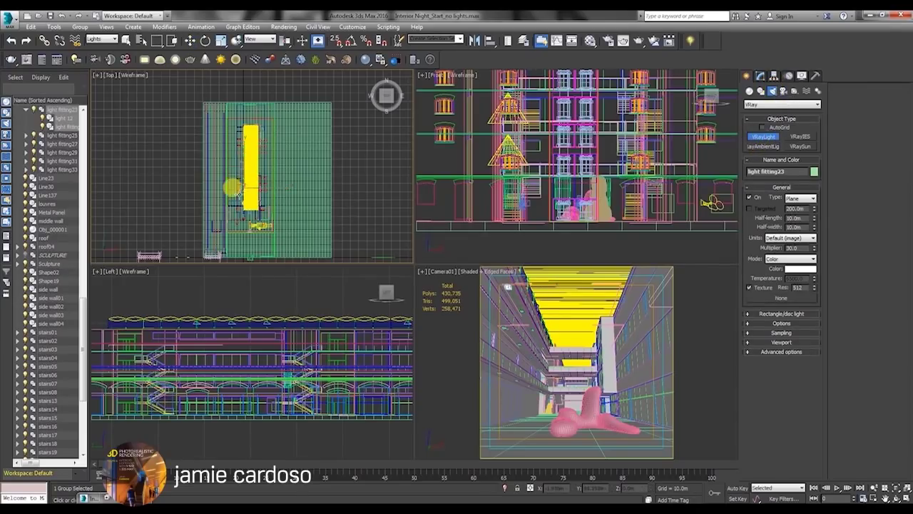
{"action": "scroll", "coordinate": [235, 187], "scroll_direction": "up", "scroll_amount": 6}
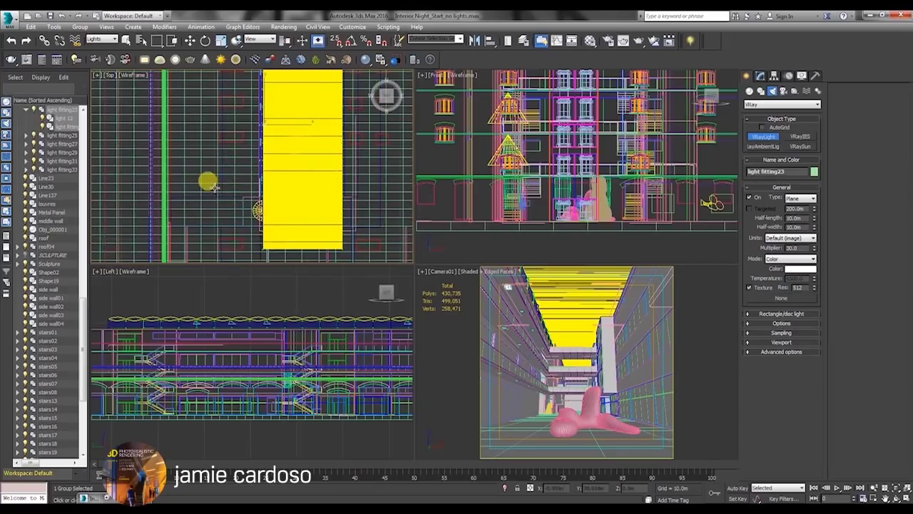
{"action": "left_click_drag", "start_coordinate": [214, 187], "coordinate": [244, 209]}
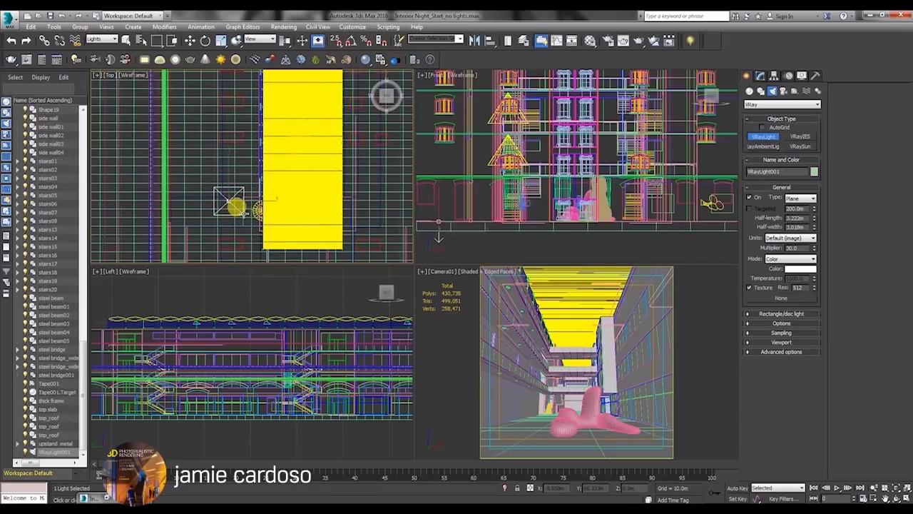
{"action": "middle_click_drag", "start_coordinate": [205, 177], "coordinate": [203, 163]}
{"action": "right_click", "coordinate": [233, 208]}
Step: Move the plane light up off the floor and across into the atrium, to about X 8.2 m and Z 2.3 m
{"action": "scroll", "coordinate": [469, 199], "scroll_direction": "down", "scroll_amount": 5}
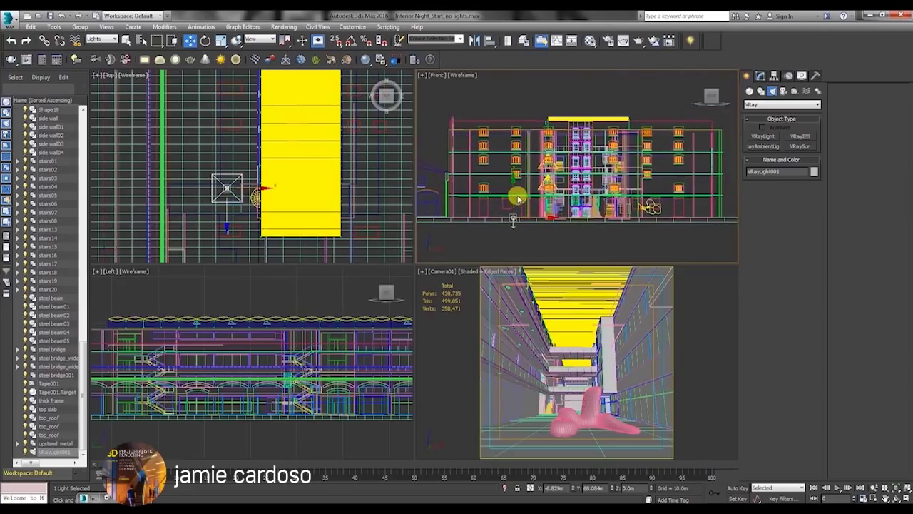
{"action": "scroll", "coordinate": [517, 150], "scroll_direction": "up", "scroll_amount": 5}
{"action": "scroll", "coordinate": [260, 147], "scroll_direction": "down", "scroll_amount": 5}
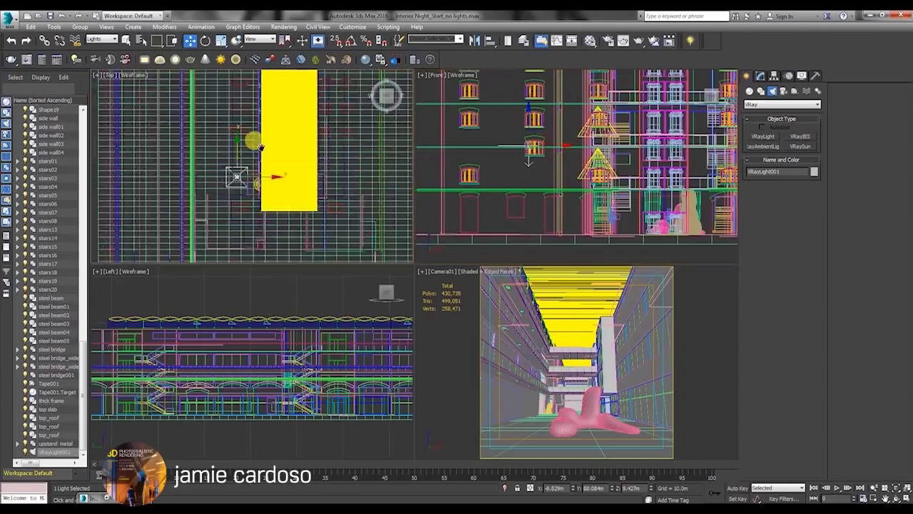
{"action": "left_click_drag", "start_coordinate": [278, 164], "coordinate": [305, 166]}
{"action": "scroll", "coordinate": [271, 164], "scroll_direction": "down", "scroll_amount": 5}
{"action": "middle_click_drag", "start_coordinate": [552, 186], "coordinate": [515, 196]}
{"action": "scroll", "coordinate": [514, 195], "scroll_direction": "down", "scroll_amount": 4}
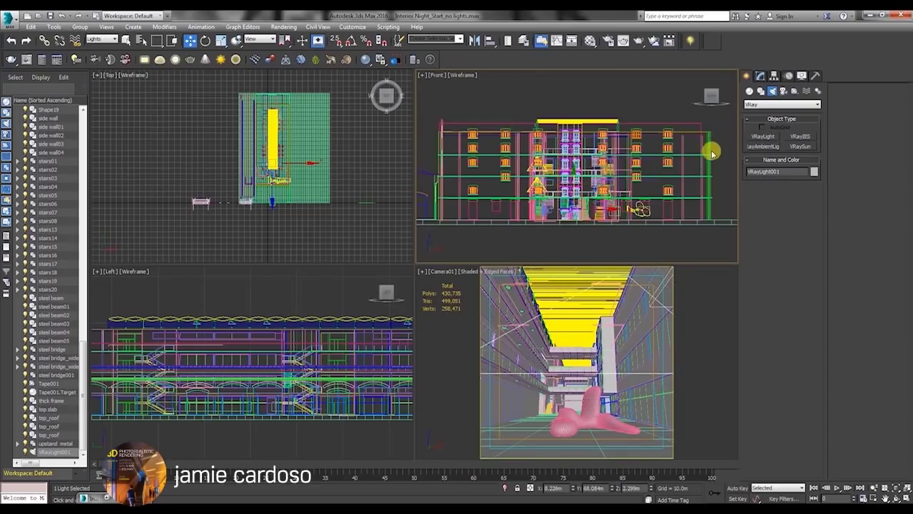
Step: Reduce the light to 0.3 m half-length and about 0.6 m half-width, and move it along the atrium to about Y 71.5 m
{"action": "left_click", "coordinate": [760, 76]}
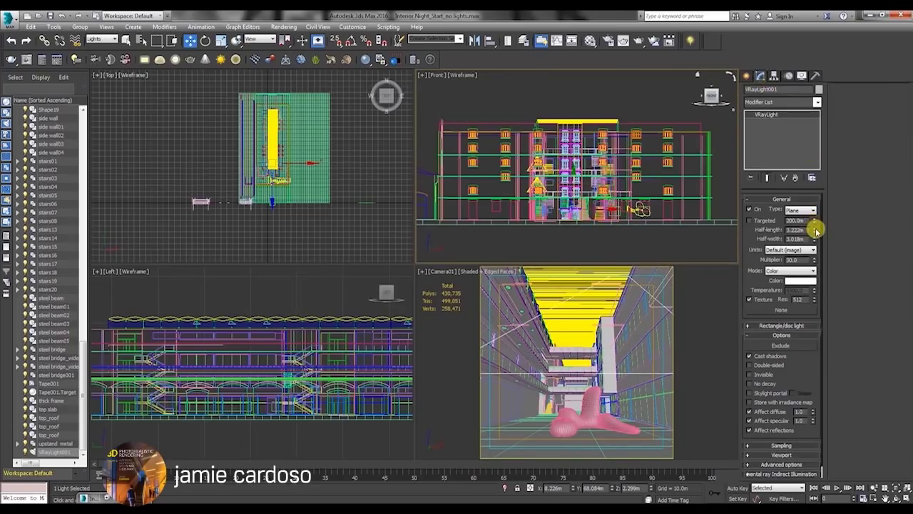
{"action": "left_click_drag", "start_coordinate": [814, 232], "coordinate": [811, 282]}
{"action": "middle_click_drag", "start_coordinate": [272, 132], "coordinate": [272, 171]}
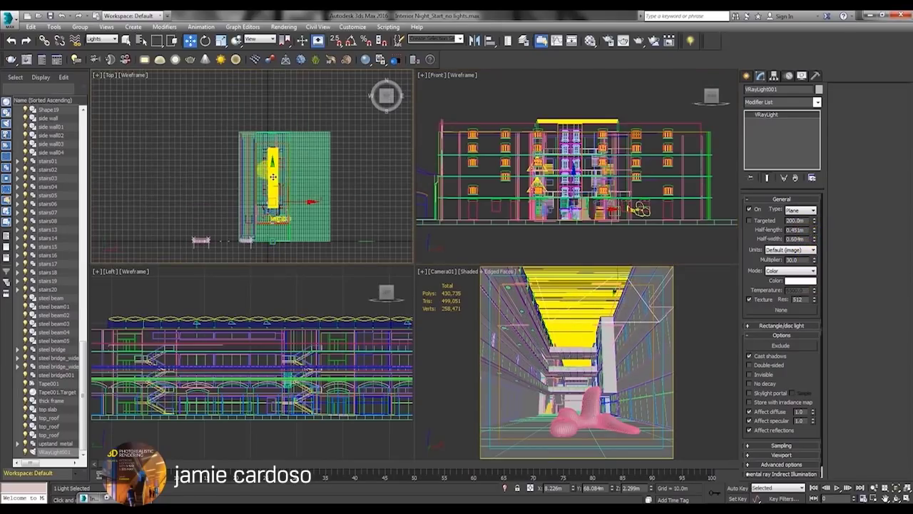
{"action": "left_click_drag", "start_coordinate": [272, 171], "coordinate": [274, 177]}
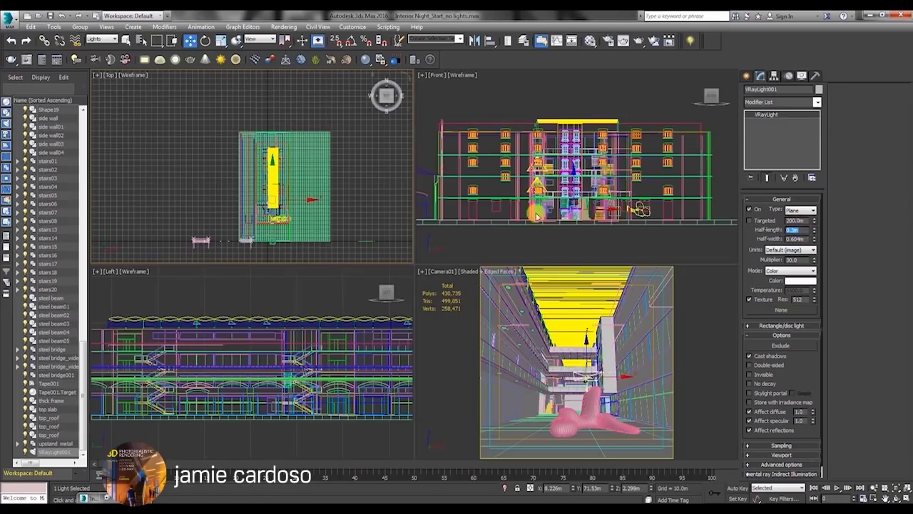
Step: Check the display unit scale in Units Setup and close the dialog without changing anything
{"action": "middle_click_drag", "start_coordinate": [320, 93], "coordinate": [316, 102]}
{"action": "left_click", "coordinate": [351, 27]}
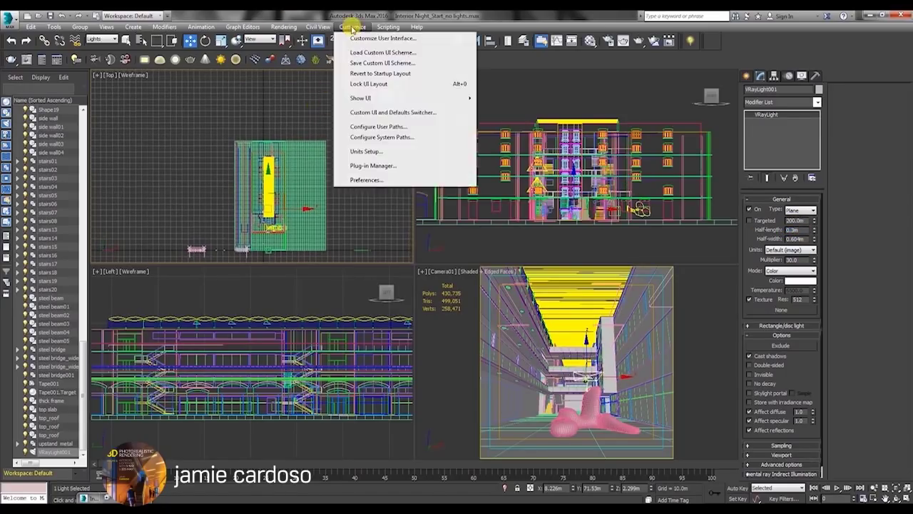
{"action": "left_click", "coordinate": [365, 151]}
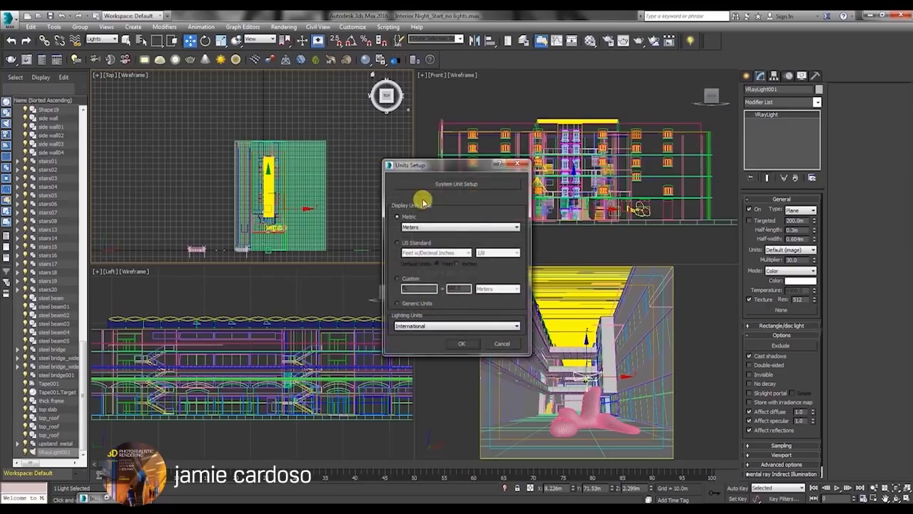
{"action": "left_click", "coordinate": [518, 165]}
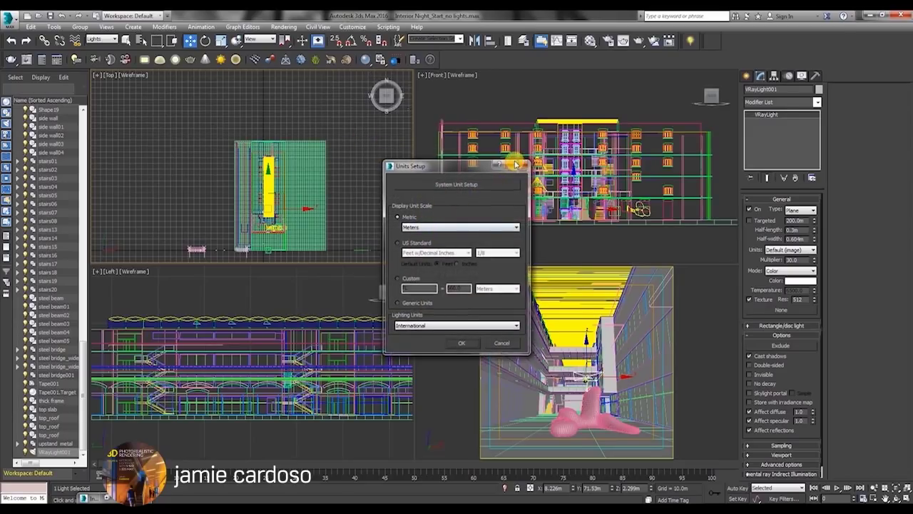
Step: Reposition the light in the Top view to about X 9.5 m and Y 71.1 m
{"action": "scroll", "coordinate": [307, 202], "scroll_direction": "up", "scroll_amount": 3}
{"action": "left_click_drag", "start_coordinate": [268, 142], "coordinate": [272, 137]}
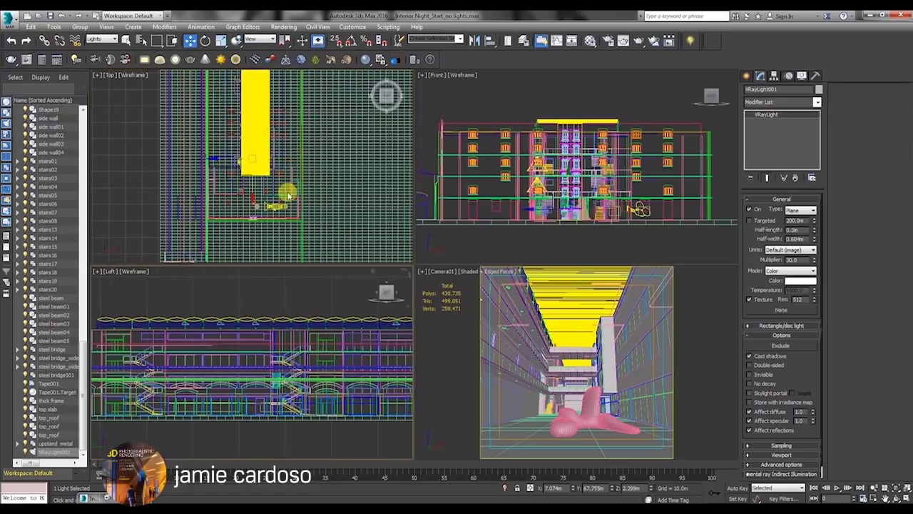
{"action": "scroll", "coordinate": [261, 193], "scroll_direction": "down", "scroll_amount": 2}
Step: Set the light's color to a warm orange
{"action": "left_click", "coordinate": [804, 282]}
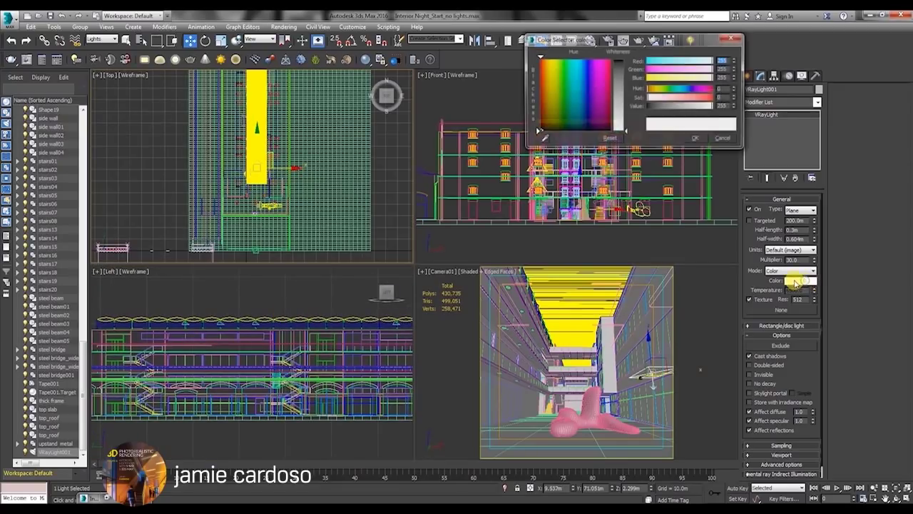
{"action": "left_click", "coordinate": [547, 66]}
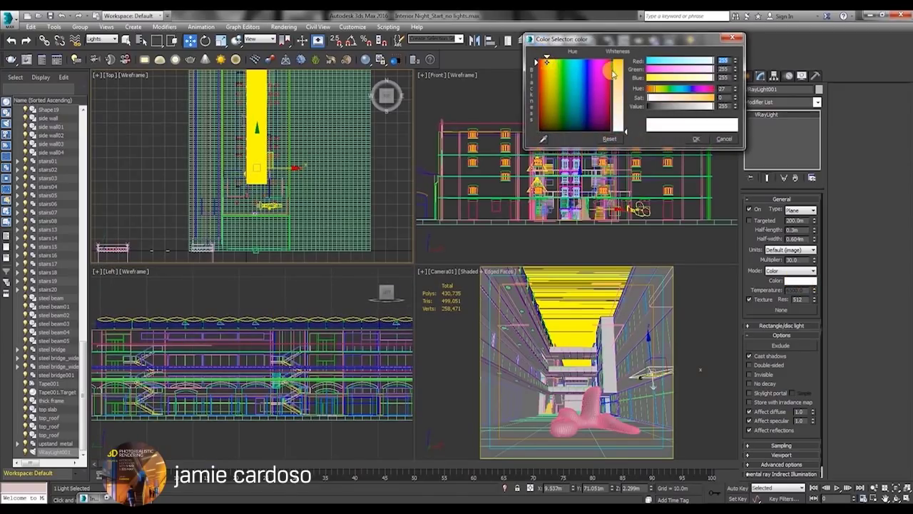
{"action": "left_click_drag", "start_coordinate": [612, 73], "coordinate": [624, 68]}
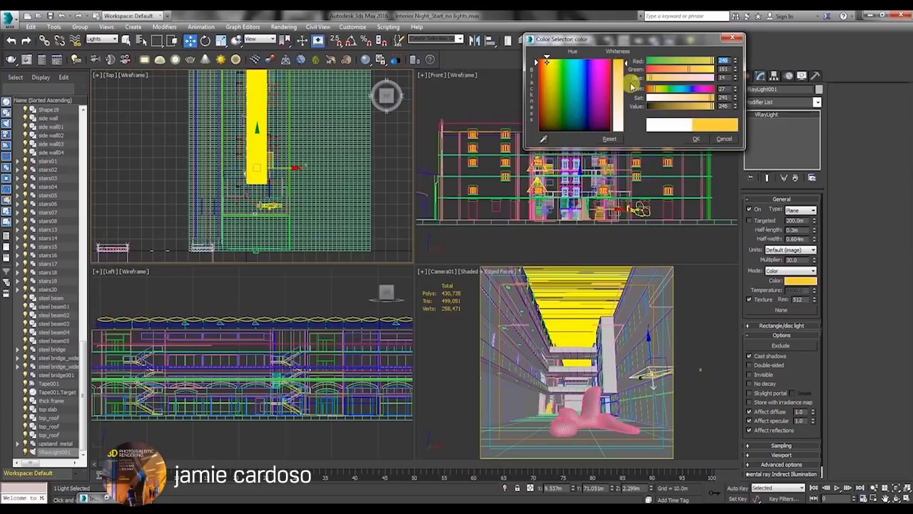
{"action": "left_click", "coordinate": [699, 138]}
Step: Restore the minimized reference image and place its window over the Left viewport, clear of the camera view
{"action": "left_click", "coordinate": [107, 497]}
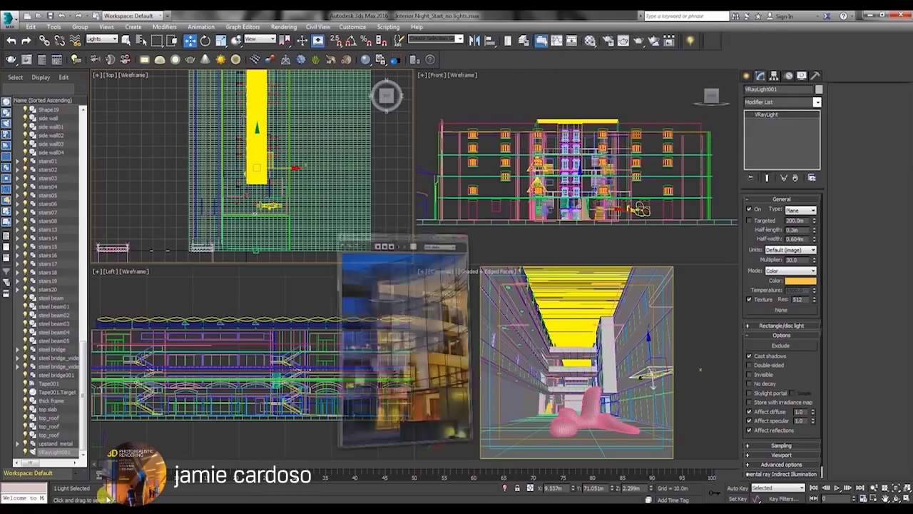
{"action": "left_click_drag", "start_coordinate": [595, 97], "coordinate": [304, 203]}
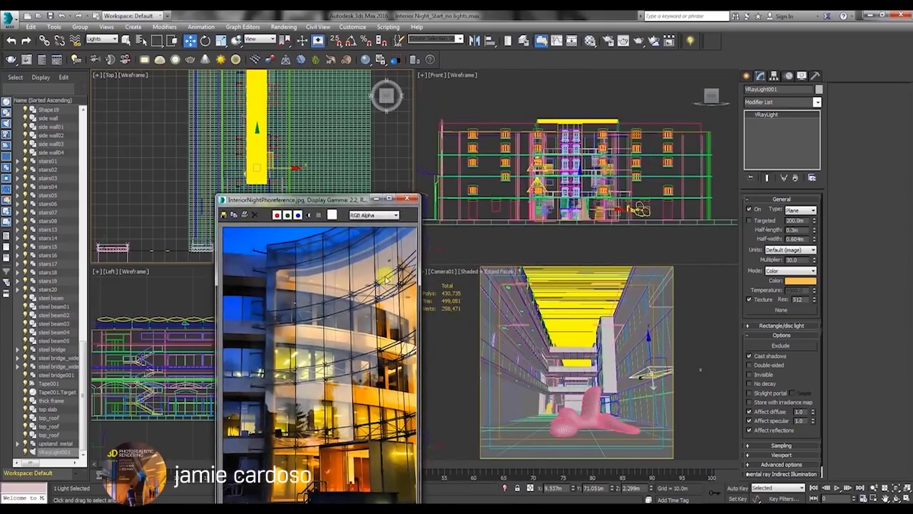
{"action": "left_click_drag", "start_coordinate": [371, 202], "coordinate": [246, 192]}
Step: Move the light deeper into the atrium and slightly higher, to about X 7.4 m, Y 80.2 m and Z 2.9 m
{"action": "scroll", "coordinate": [296, 140], "scroll_direction": "up", "scroll_amount": 5}
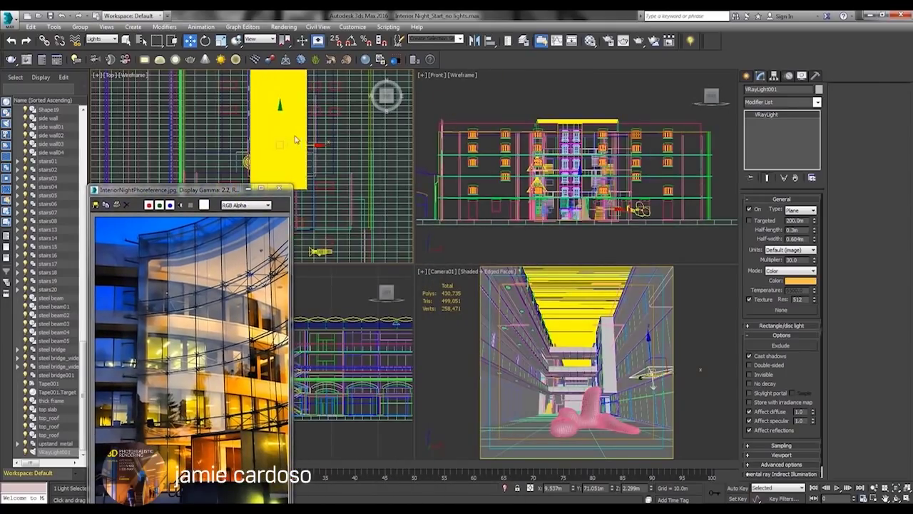
{"action": "left_click_drag", "start_coordinate": [290, 132], "coordinate": [283, 102]}
{"action": "scroll", "coordinate": [567, 196], "scroll_direction": "up", "scroll_amount": 4}
{"action": "middle_click_drag", "start_coordinate": [567, 196], "coordinate": [544, 148]}
{"action": "left_click_drag", "start_coordinate": [532, 142], "coordinate": [531, 136]}
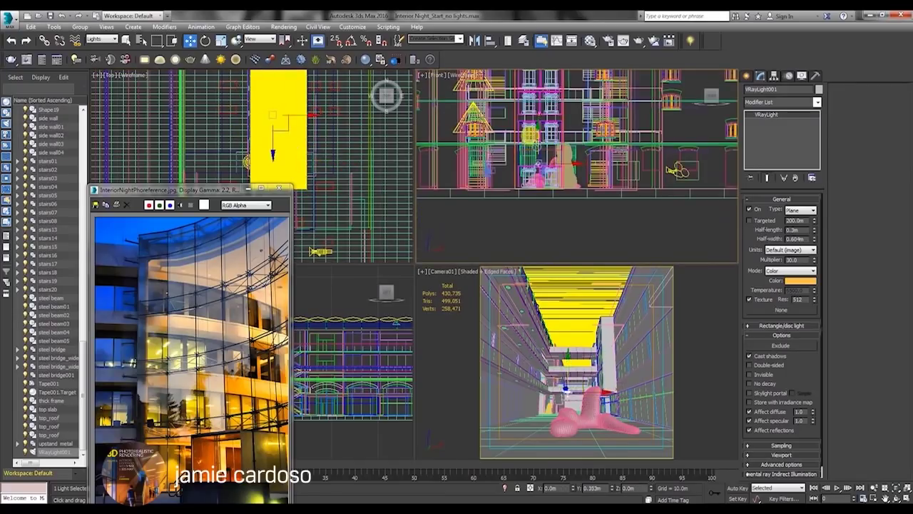
Step: Change the light's type to Disc and rename it VRayLight_disc
{"action": "left_click", "coordinate": [800, 211]}
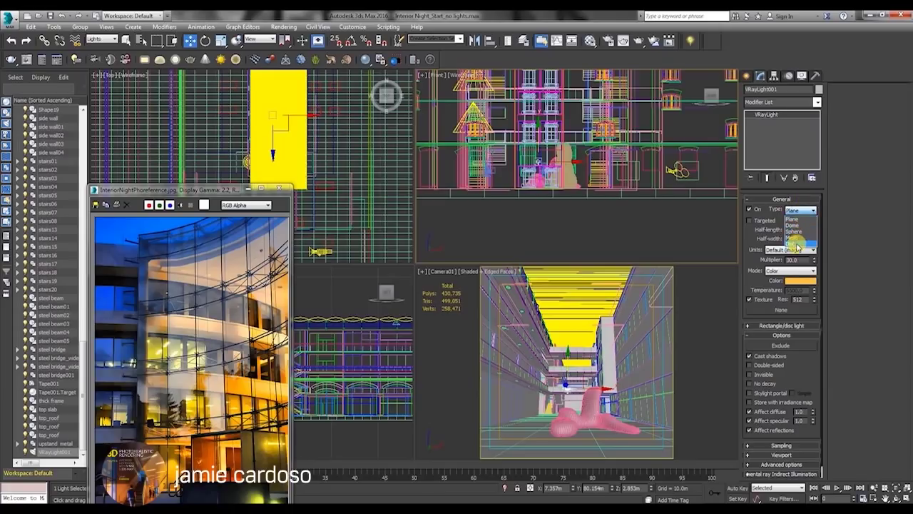
{"action": "left_click", "coordinate": [801, 245]}
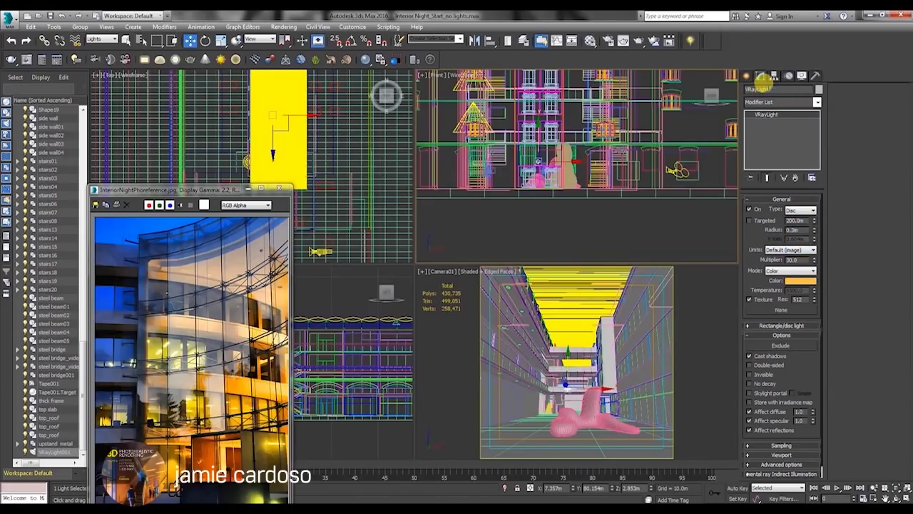
Step: Raise the disc light in the Front view to a height of about 3.1 m
{"action": "scroll", "coordinate": [537, 167], "scroll_direction": "up", "scroll_amount": 2}
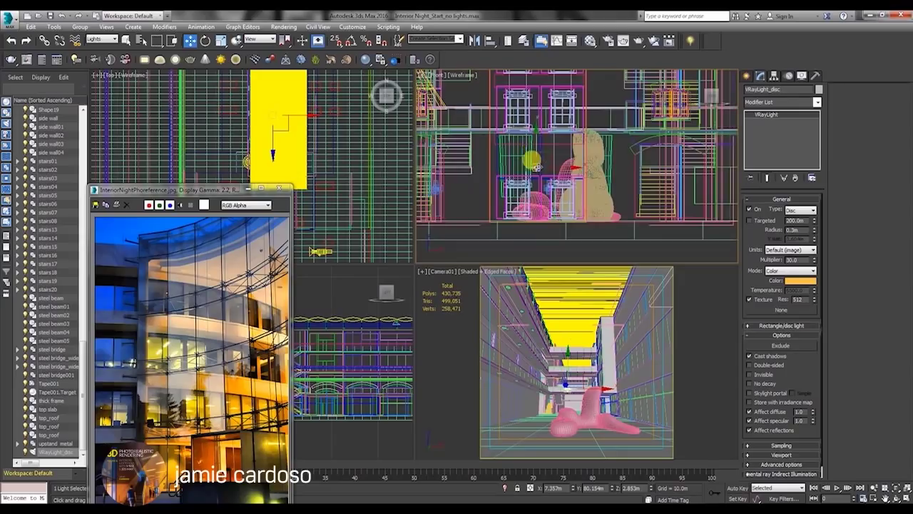
{"action": "scroll", "coordinate": [536, 167], "scroll_direction": "up", "scroll_amount": 2}
{"action": "scroll", "coordinate": [537, 171], "scroll_direction": "down", "scroll_amount": 1}
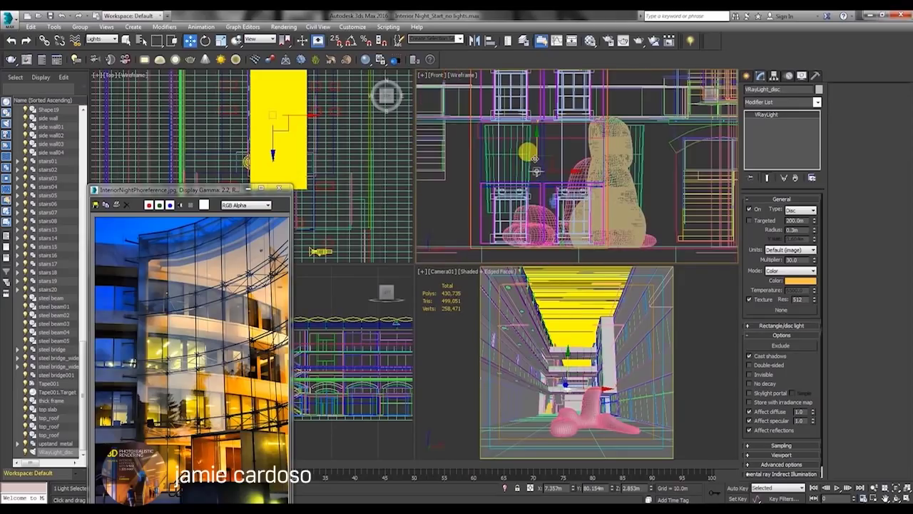
{"action": "left_click_drag", "start_coordinate": [539, 155], "coordinate": [541, 148]}
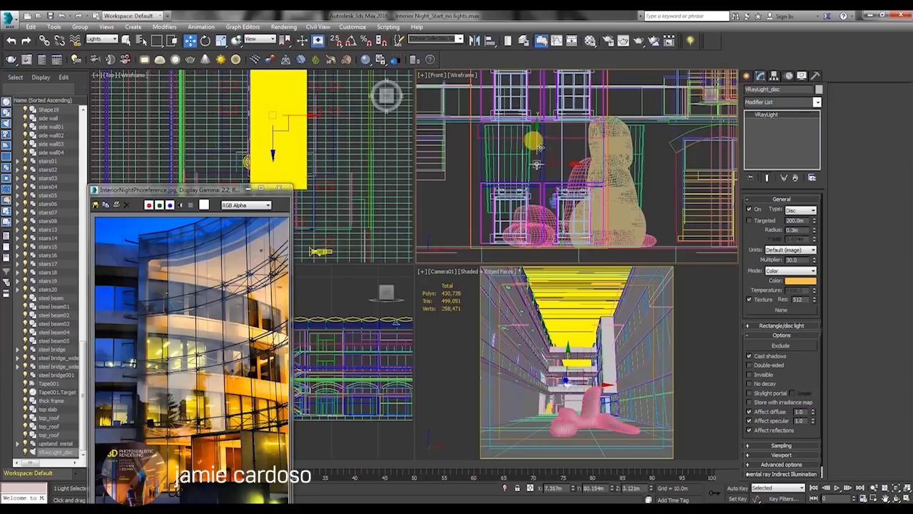
Step: Lower the disc light slightly in the Front view to a height of about 3.08 m
{"action": "left_click", "coordinate": [747, 76]}
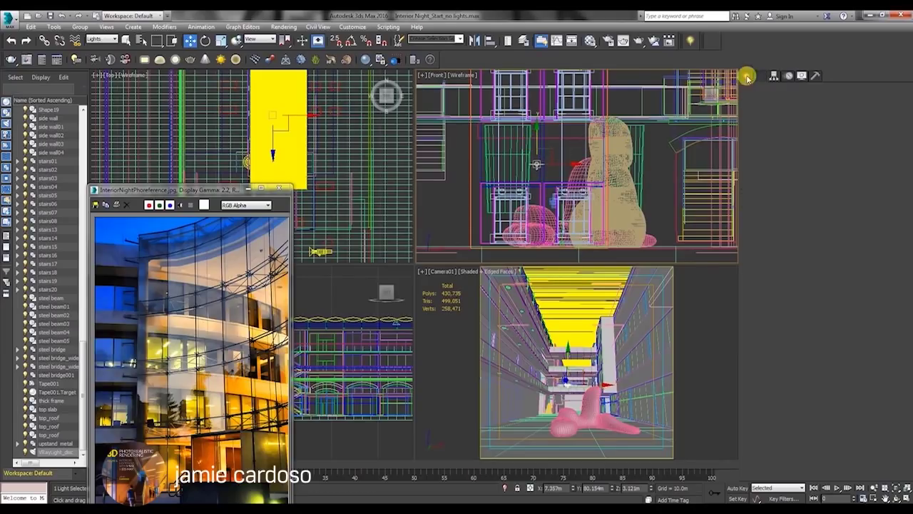
{"action": "scroll", "coordinate": [524, 159], "scroll_direction": "up", "scroll_amount": 4}
{"action": "scroll", "coordinate": [525, 158], "scroll_direction": "down", "scroll_amount": 4}
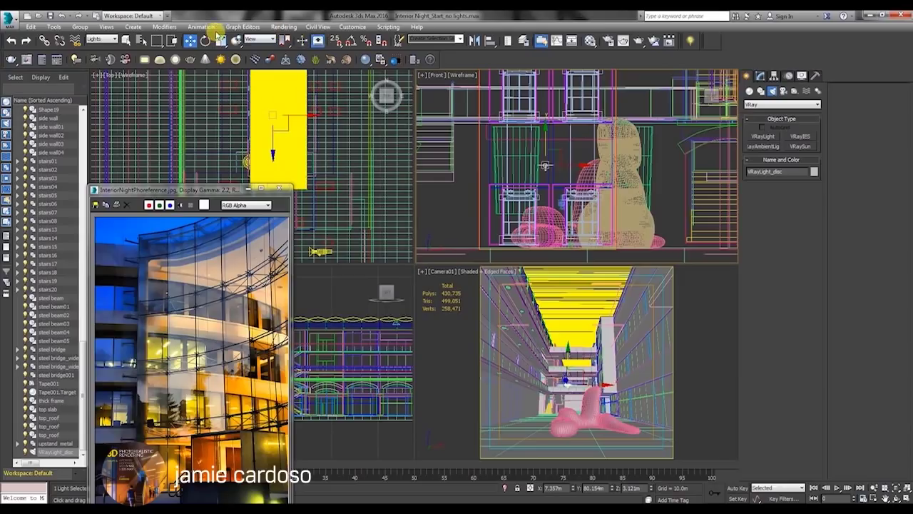
{"action": "scroll", "coordinate": [548, 146], "scroll_direction": "up", "scroll_amount": 4}
{"action": "scroll", "coordinate": [546, 147], "scroll_direction": "down", "scroll_amount": 4}
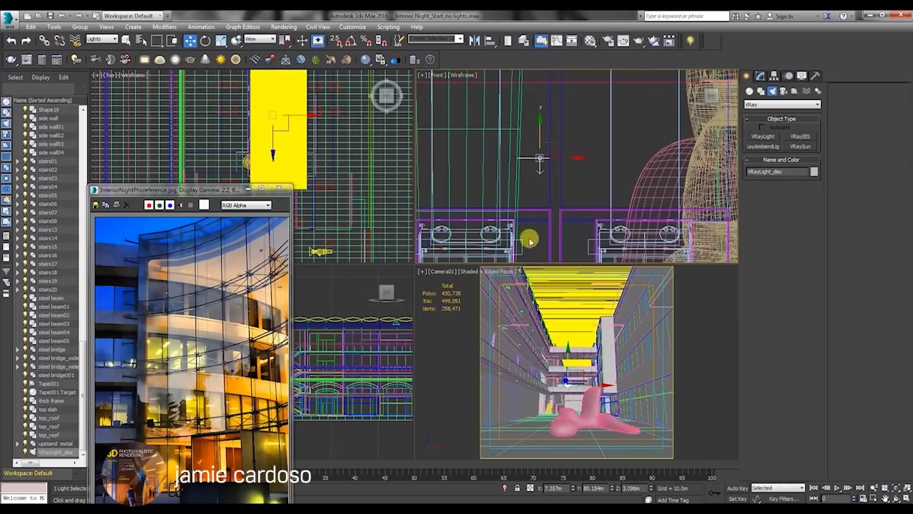
{"action": "left_click", "coordinate": [760, 76]}
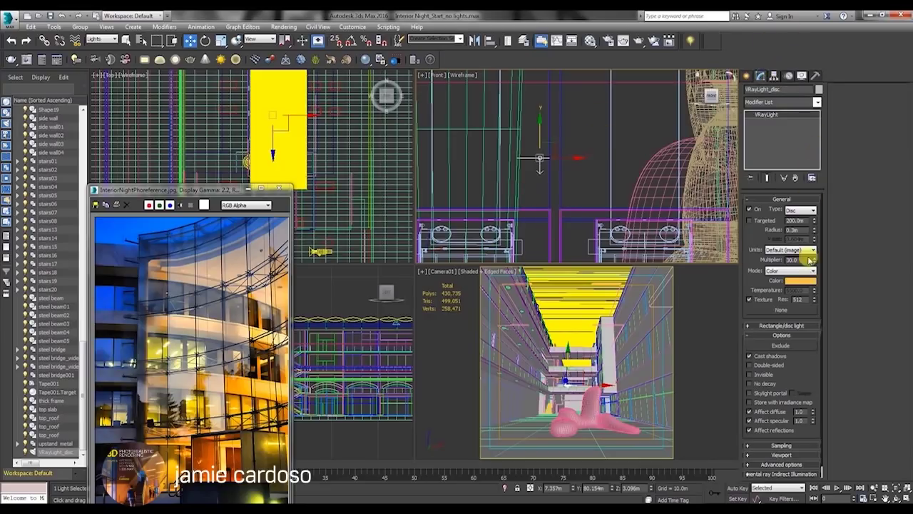
{"action": "left_click", "coordinate": [800, 210]}
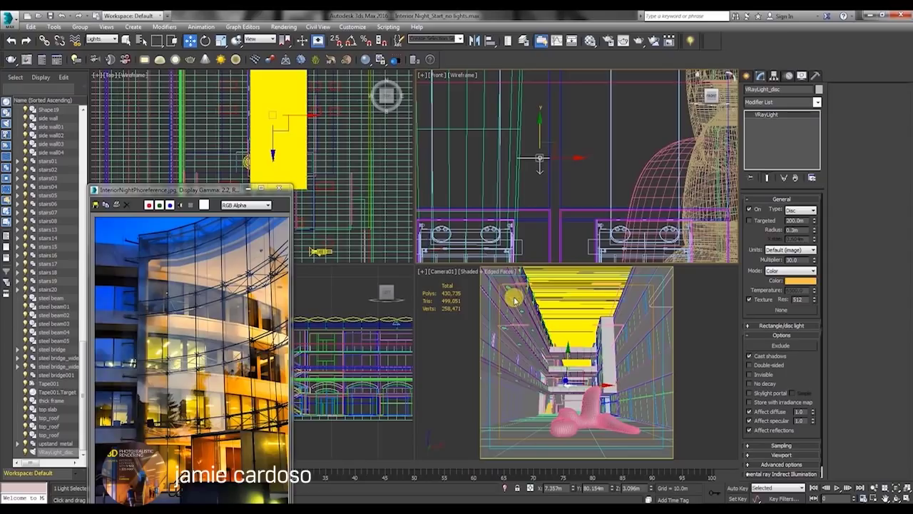
{"action": "middle_click_drag", "start_coordinate": [538, 150], "coordinate": [536, 144]}
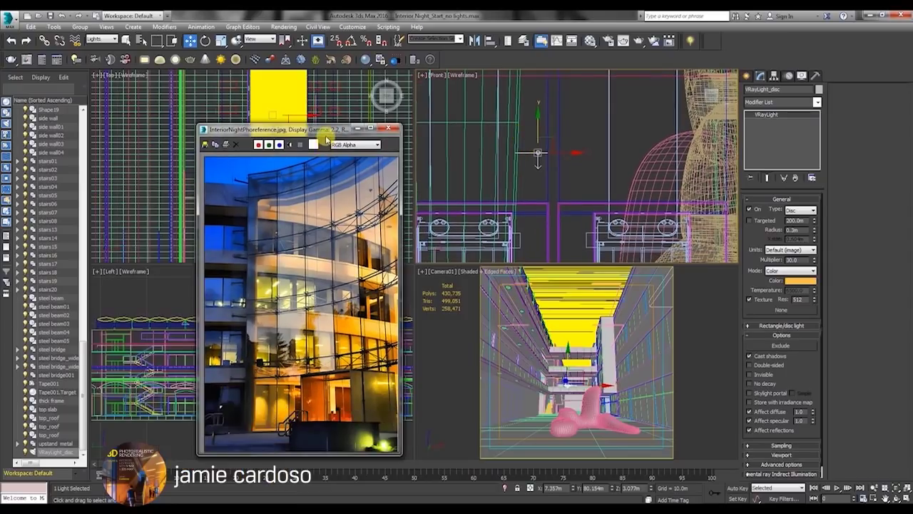
Step: Set the disc light's colour to a deeper orange (254, 103, 0) sampled from the lit facade in the reference photo
{"action": "left_click_drag", "start_coordinate": [325, 140], "coordinate": [331, 120]}
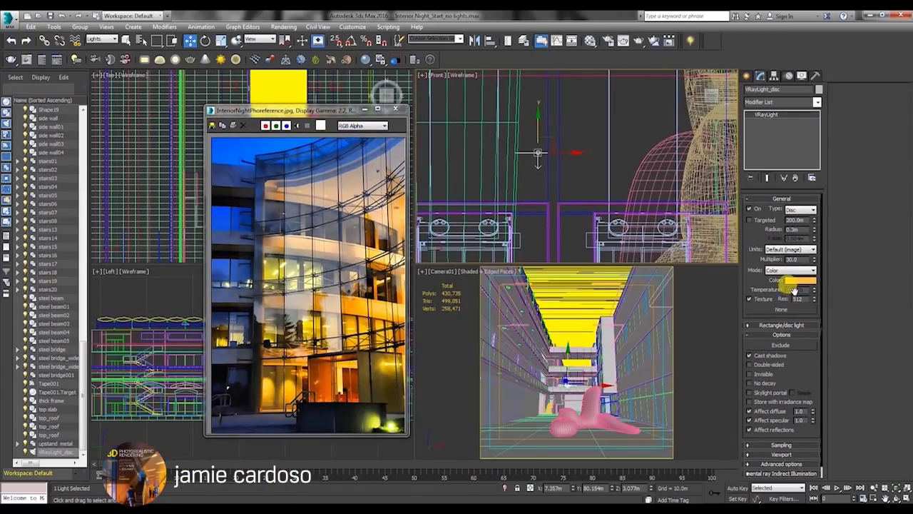
{"action": "left_click", "coordinate": [795, 280]}
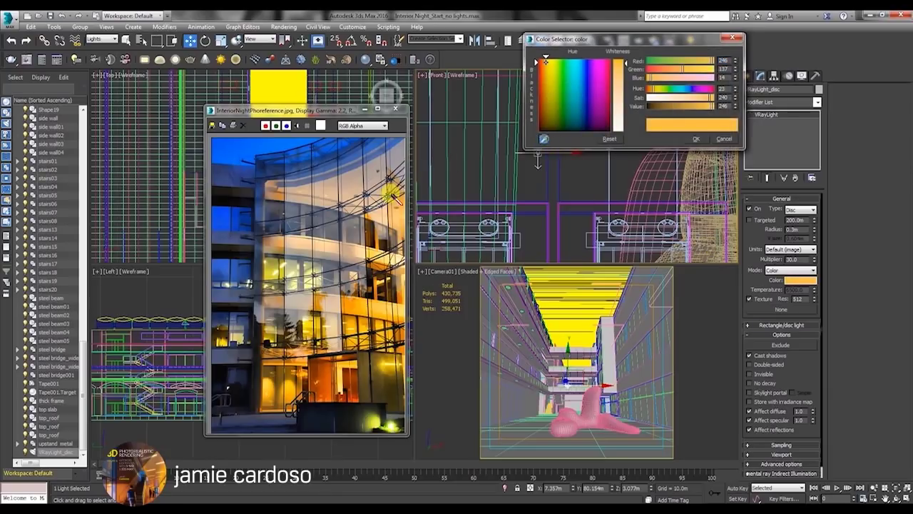
{"action": "left_click", "coordinate": [348, 301]}
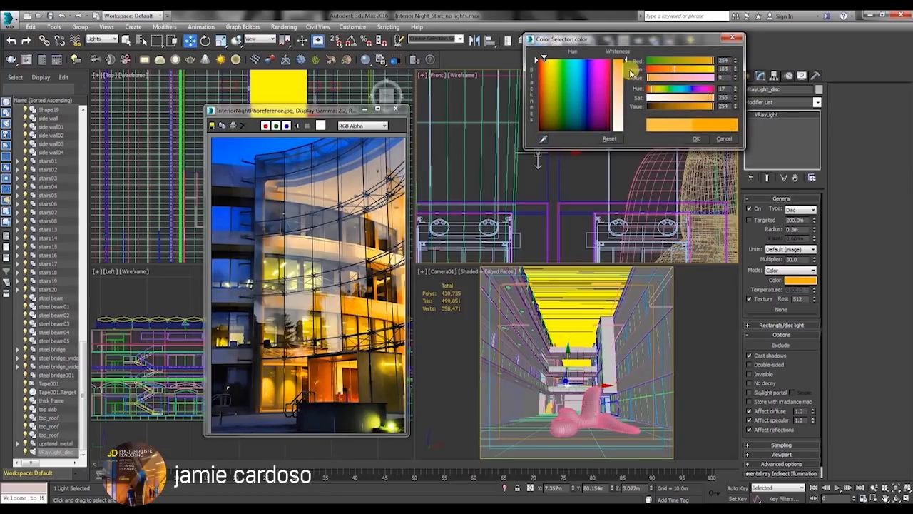
{"action": "left_click", "coordinate": [695, 139]}
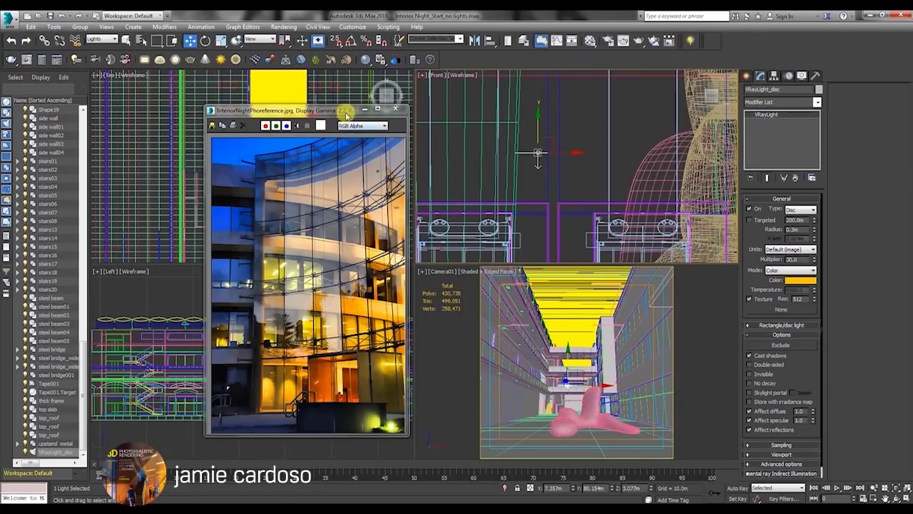
Step: Make the disc light invisible with reflections unaffected, and move it in the Top view to about X 7.3 m, Y 76.1 m
{"action": "left_click_drag", "start_coordinate": [346, 111], "coordinate": [283, 220]}
{"action": "scroll", "coordinate": [311, 146], "scroll_direction": "down", "scroll_amount": 6}
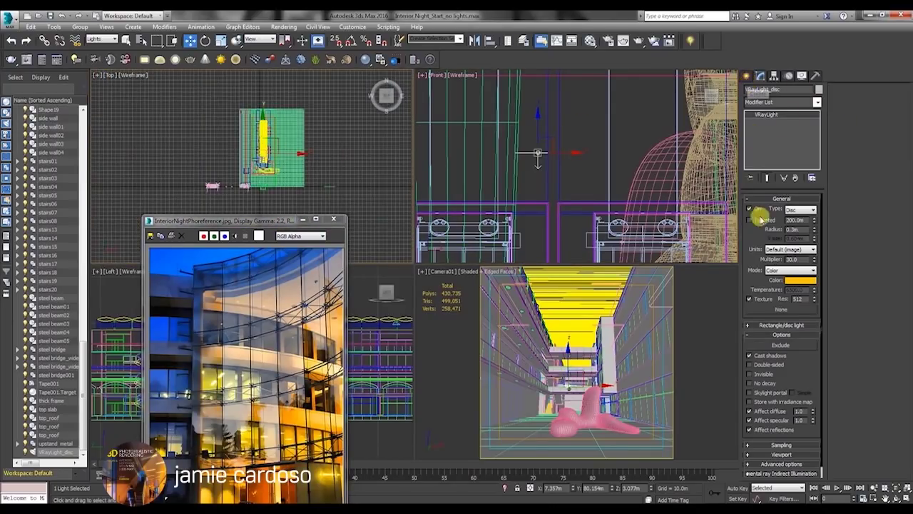
{"action": "middle_click_drag", "start_coordinate": [279, 145], "coordinate": [302, 174]}
{"action": "scroll", "coordinate": [300, 174], "scroll_direction": "up", "scroll_amount": 5}
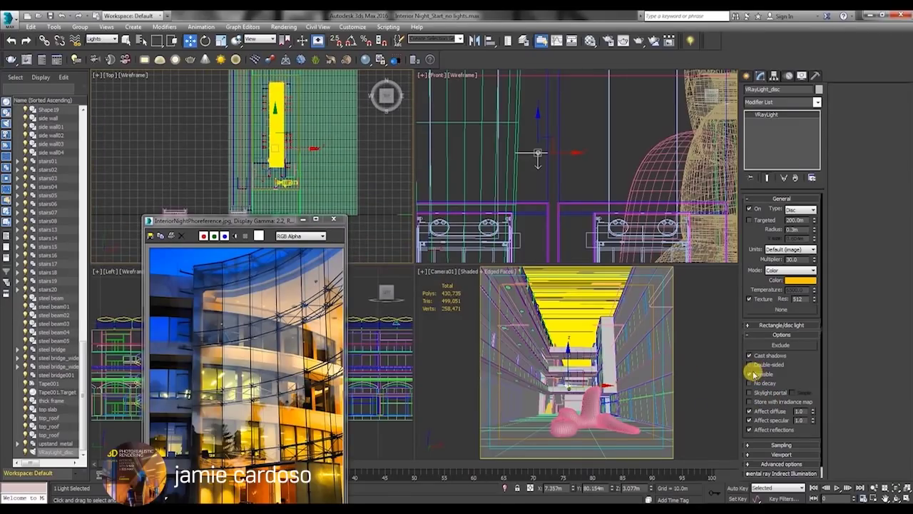
{"action": "left_click", "coordinate": [750, 374]}
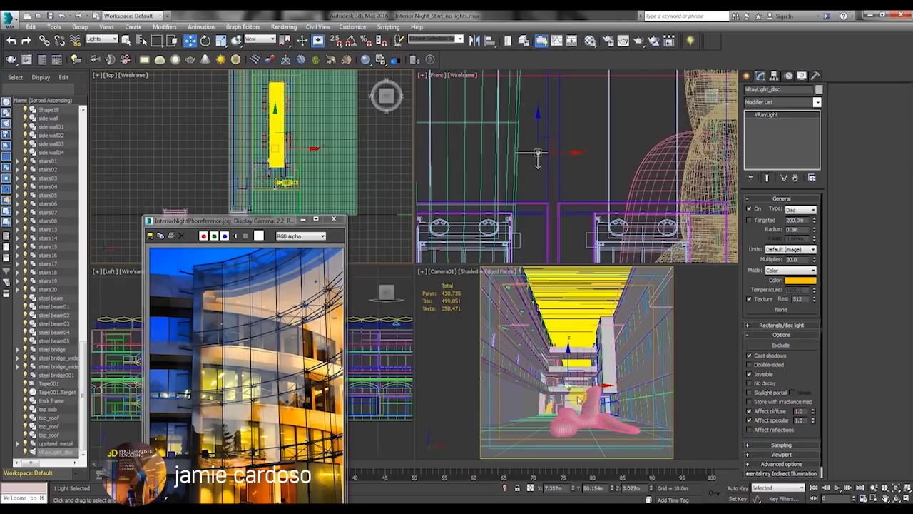
{"action": "scroll", "coordinate": [278, 134], "scroll_direction": "up", "scroll_amount": 4}
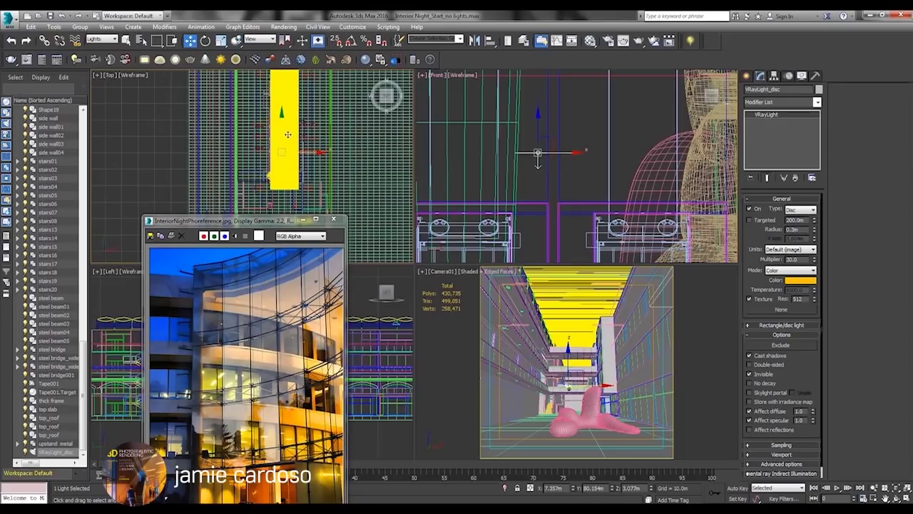
{"action": "scroll", "coordinate": [342, 132], "scroll_direction": "down", "scroll_amount": 4}
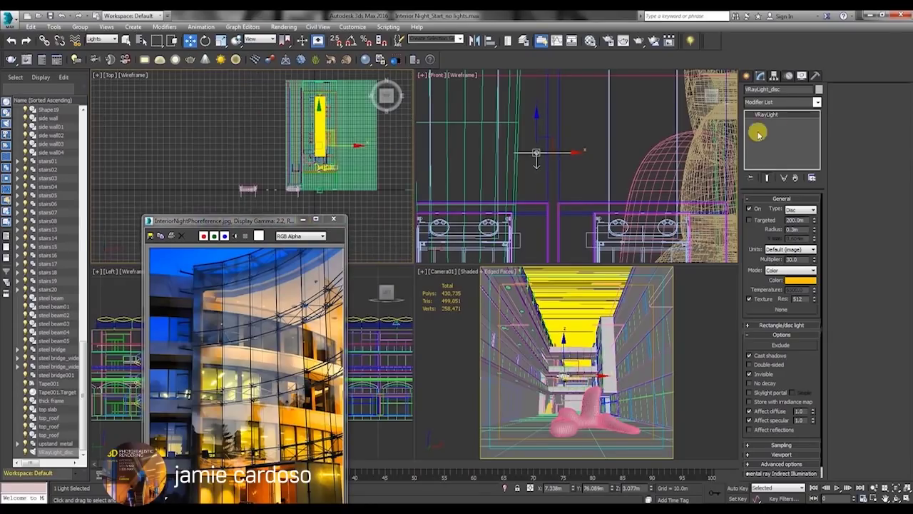
Step: Create a V-Ray light outside the building in the Top view, rename it VRayLight_dome and set its type to Dome
{"action": "left_click", "coordinate": [746, 75]}
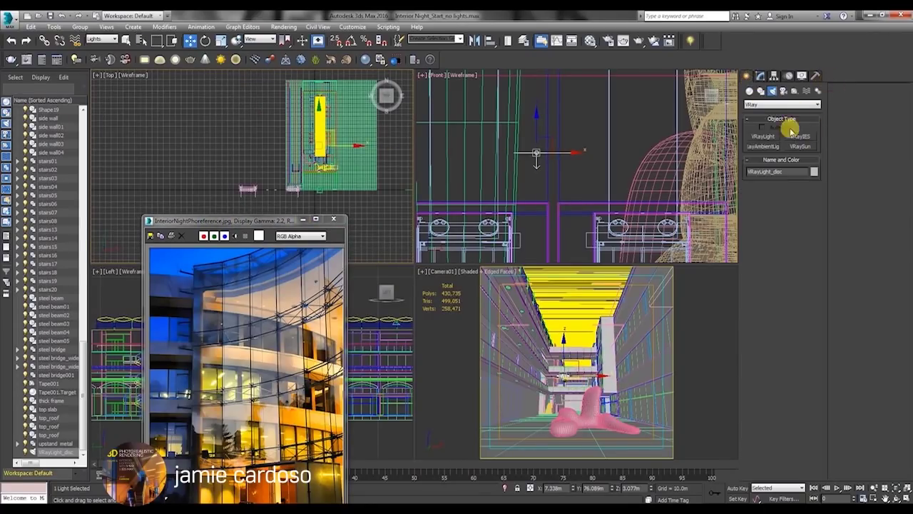
{"action": "left_click", "coordinate": [763, 135]}
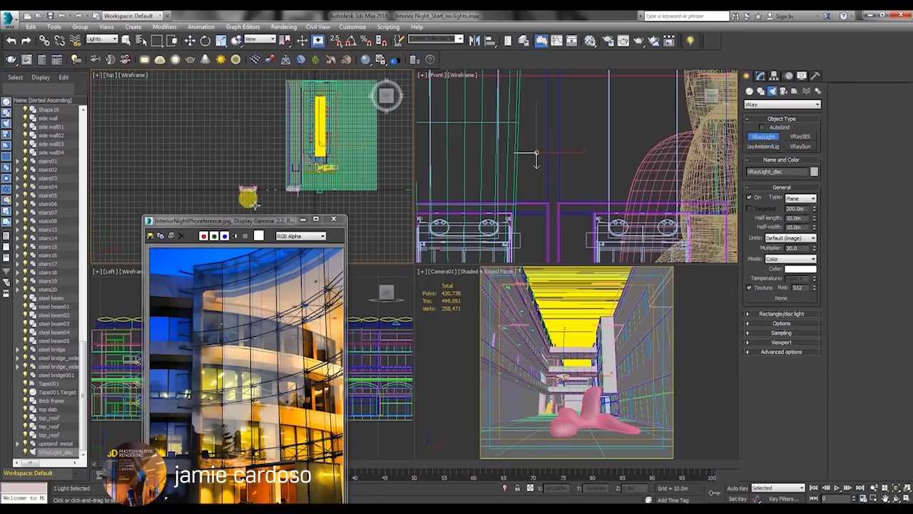
{"action": "middle_click_drag", "start_coordinate": [291, 184], "coordinate": [266, 187]}
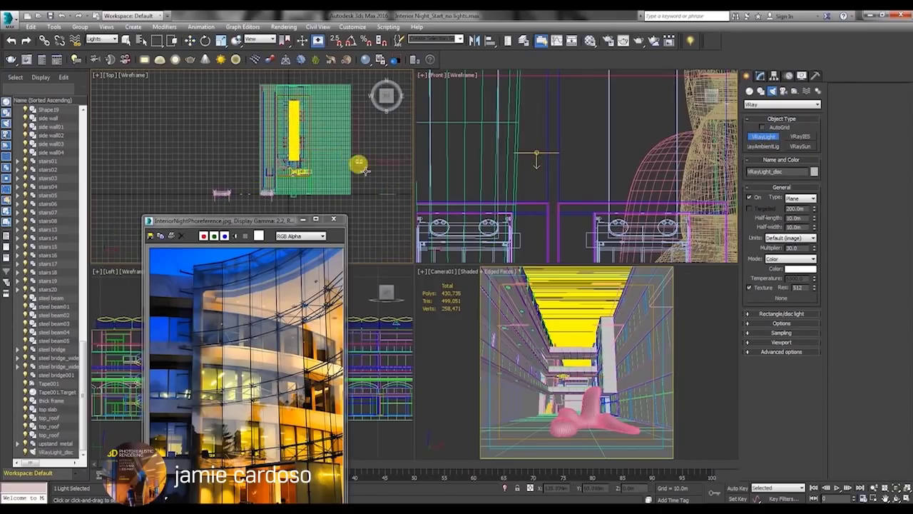
{"action": "left_click_drag", "start_coordinate": [358, 164], "coordinate": [385, 186]}
{"action": "left_click", "coordinate": [759, 75]}
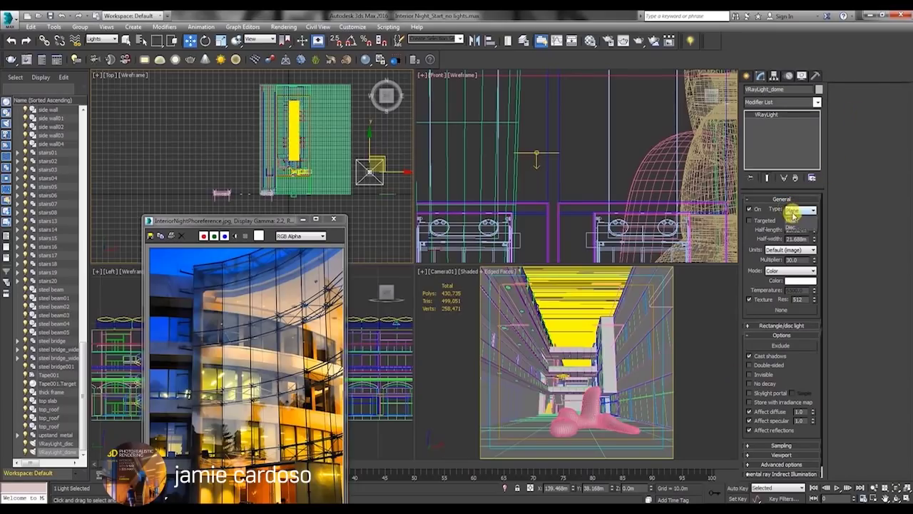
{"action": "left_click", "coordinate": [804, 210]}
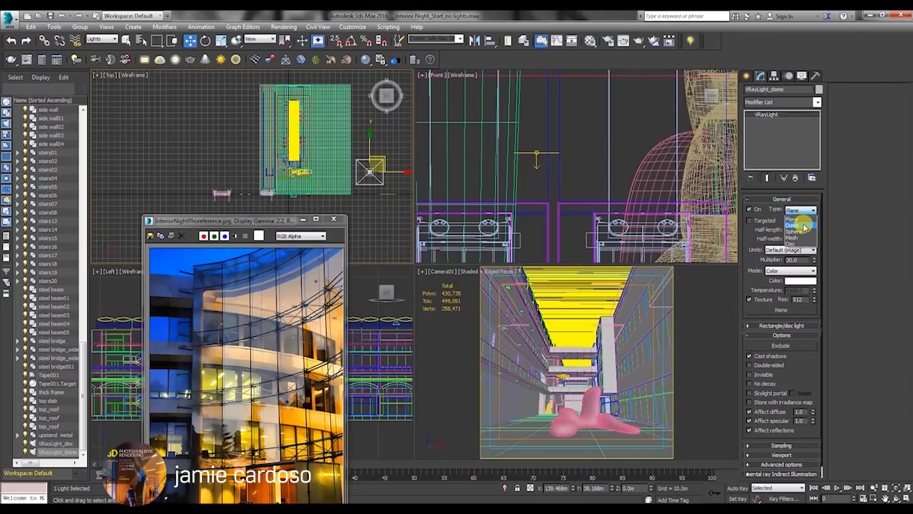
{"action": "left_click", "coordinate": [803, 226]}
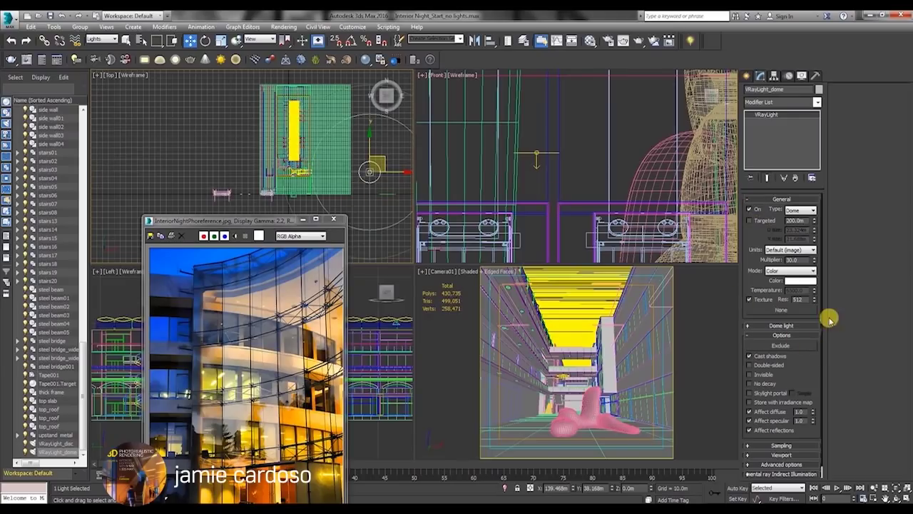
Step: Set the dome light's colour to a blue (0, 30, 252) sampled from the sky in the reference photo
{"action": "left_click", "coordinate": [798, 280]}
{"action": "left_click", "coordinate": [542, 138]}
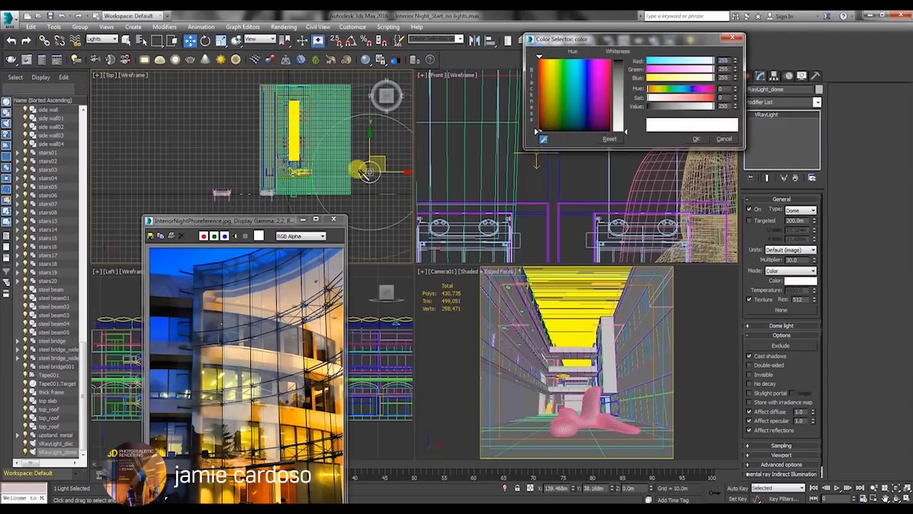
{"action": "left_click", "coordinate": [166, 248]}
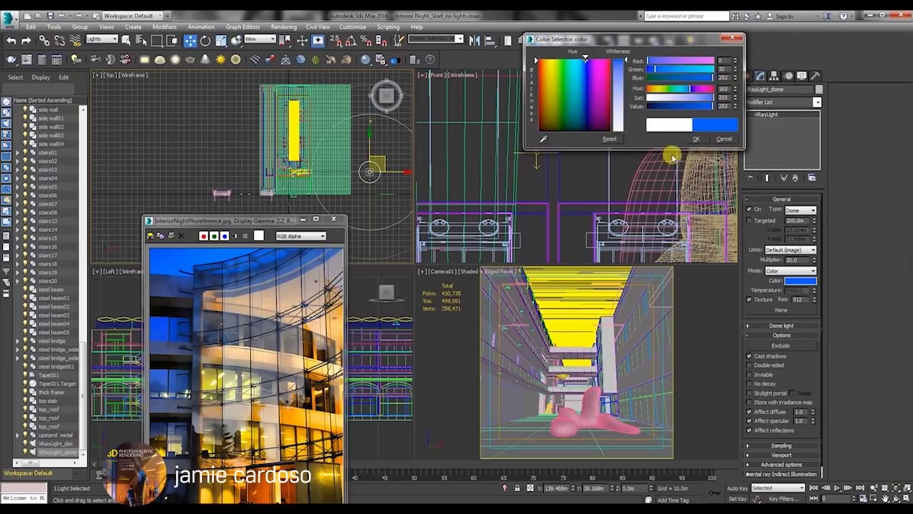
{"action": "left_click", "coordinate": [696, 139]}
Step: Activate the Camera01 view and assign V-Ray Adv 3.60.03 as the production renderer in Render Setup
{"action": "right_click", "coordinate": [453, 276]}
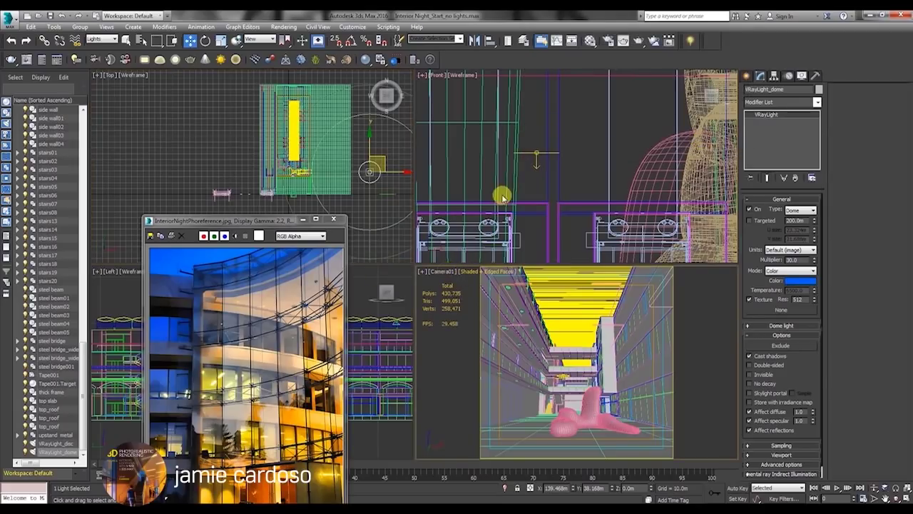
{"action": "left_click", "coordinate": [603, 41]}
{"action": "left_click_drag", "start_coordinate": [221, 119], "coordinate": [491, 44]}
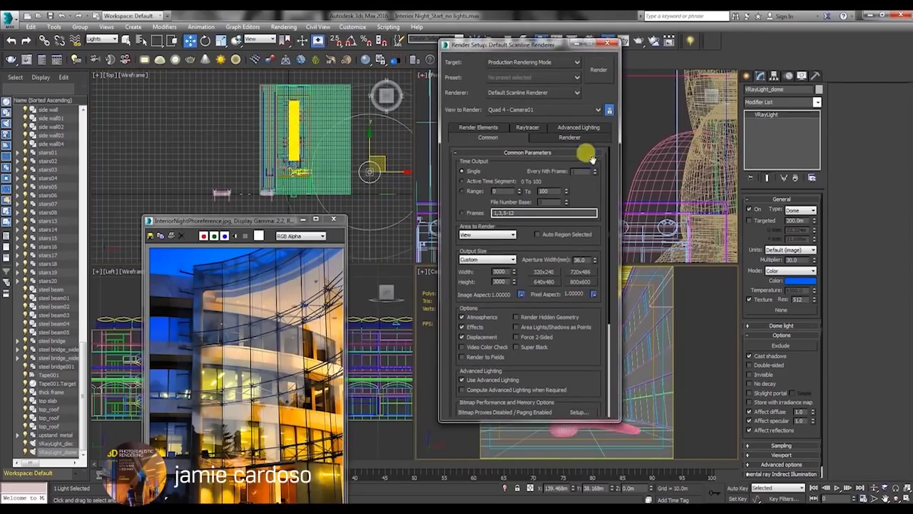
{"action": "scroll", "coordinate": [574, 378], "scroll_direction": "down", "scroll_amount": 5}
{"action": "scroll", "coordinate": [542, 403], "scroll_direction": "down", "scroll_amount": 3}
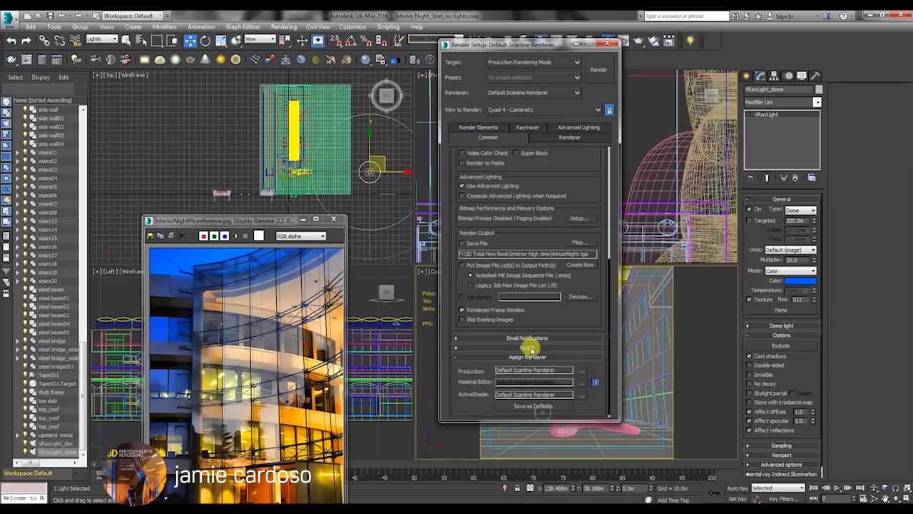
{"action": "left_click", "coordinate": [580, 370]}
{"action": "left_click", "coordinate": [505, 194]}
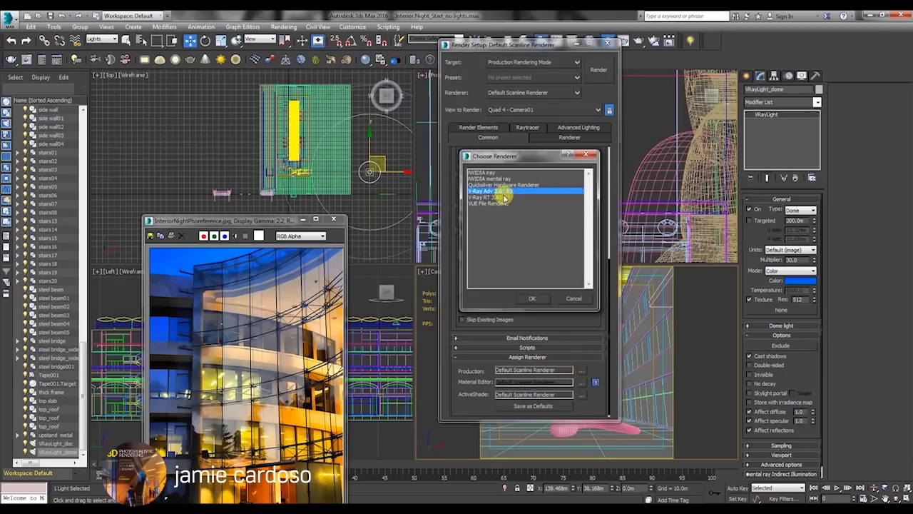
{"action": "left_click", "coordinate": [536, 297]}
Step: Set the render output size to 500 by 500 pixels
{"action": "left_click", "coordinate": [492, 128]}
{"action": "left_click", "coordinate": [464, 127]}
{"action": "scroll", "coordinate": [507, 264], "scroll_direction": "up", "scroll_amount": 5}
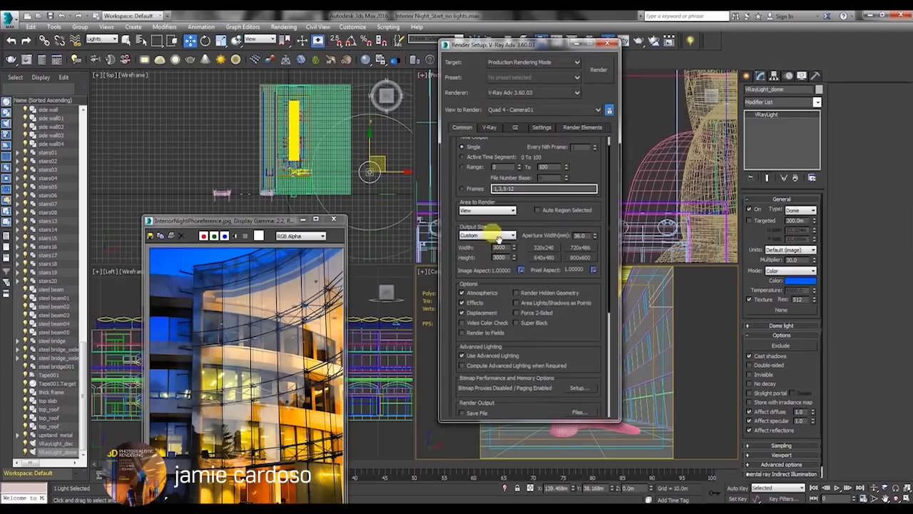
{"action": "left_click_drag", "start_coordinate": [513, 248], "coordinate": [468, 243]}
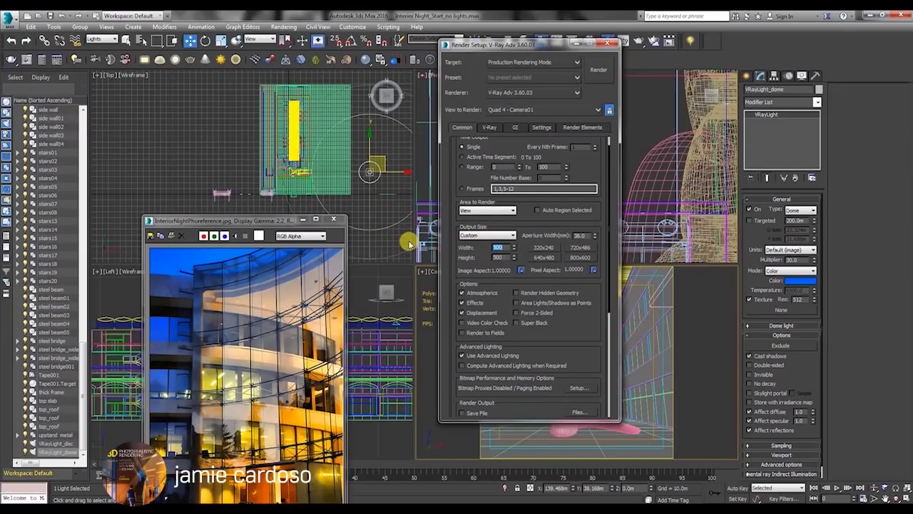
{"action": "left_click_drag", "start_coordinate": [582, 348], "coordinate": [564, 318]}
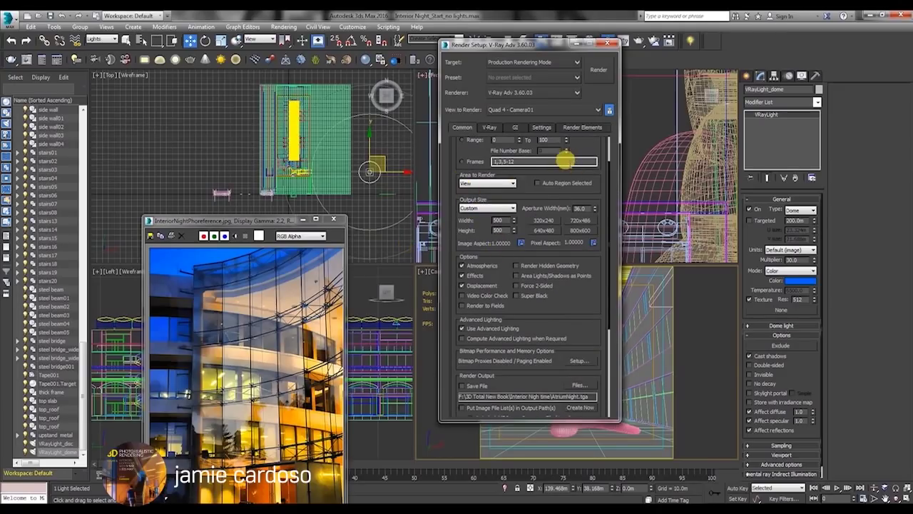
Step: Review the V-Ray frame buffer settings and change the image sampler type to Bucket
{"action": "left_click", "coordinate": [488, 127]}
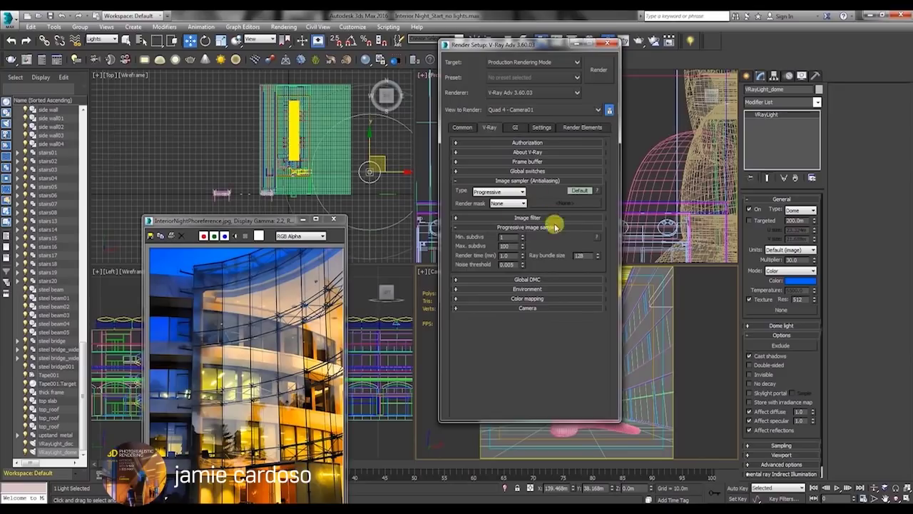
{"action": "left_click", "coordinate": [529, 161]}
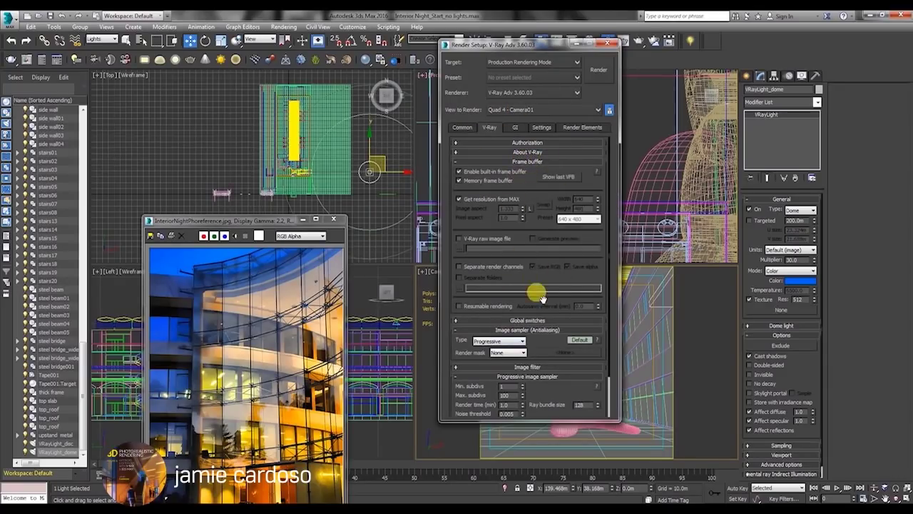
{"action": "scroll", "coordinate": [528, 275], "scroll_direction": "down", "scroll_amount": 2}
{"action": "left_click", "coordinate": [499, 296]}
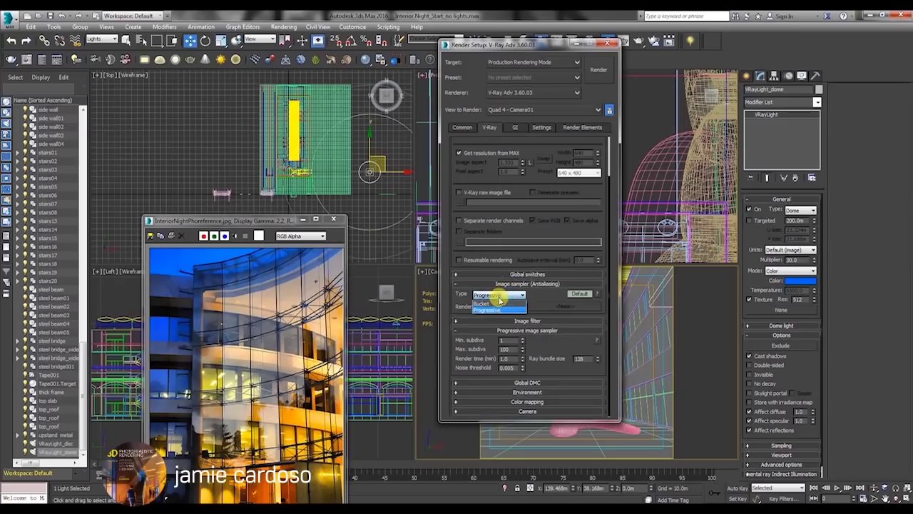
{"action": "left_click", "coordinate": [496, 305]}
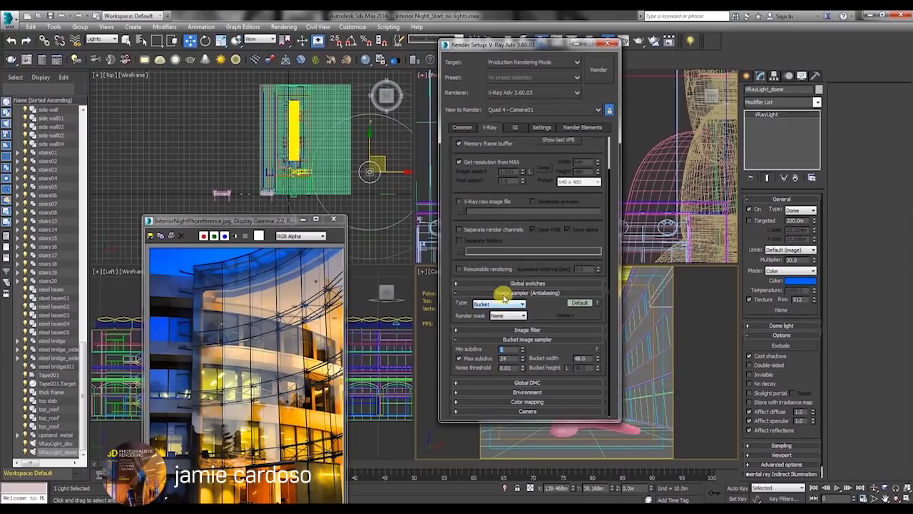
Step: Move the dome light in the Top view to about X 144.0 m, Y 59.5 m, beside the building
{"action": "scroll", "coordinate": [336, 163], "scroll_direction": "up", "scroll_amount": 4}
{"action": "middle_click_drag", "start_coordinate": [337, 171], "coordinate": [208, 175]}
{"action": "left_click_drag", "start_coordinate": [283, 167], "coordinate": [289, 141]}
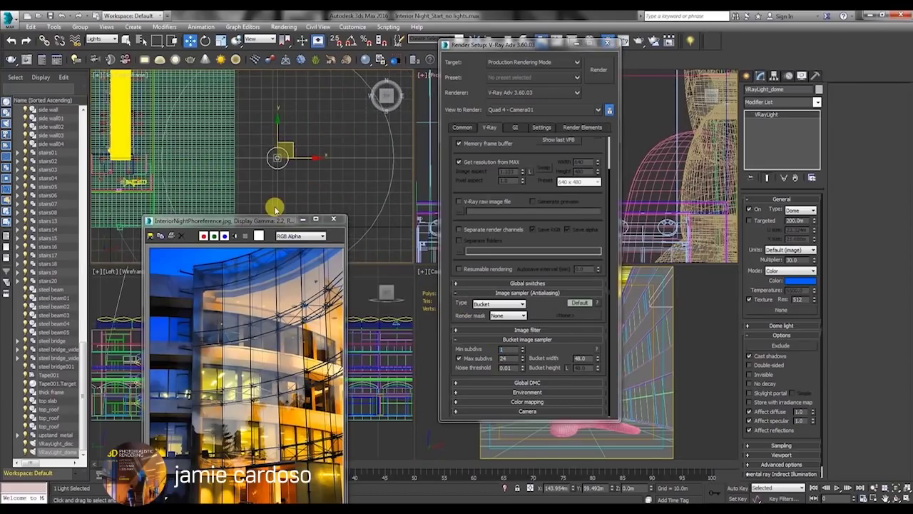
Step: Switch the image sampler to Expert mode and change the bucket image sampler's Max subdivs value
{"action": "scroll", "coordinate": [584, 307], "scroll_direction": "up", "scroll_amount": 2}
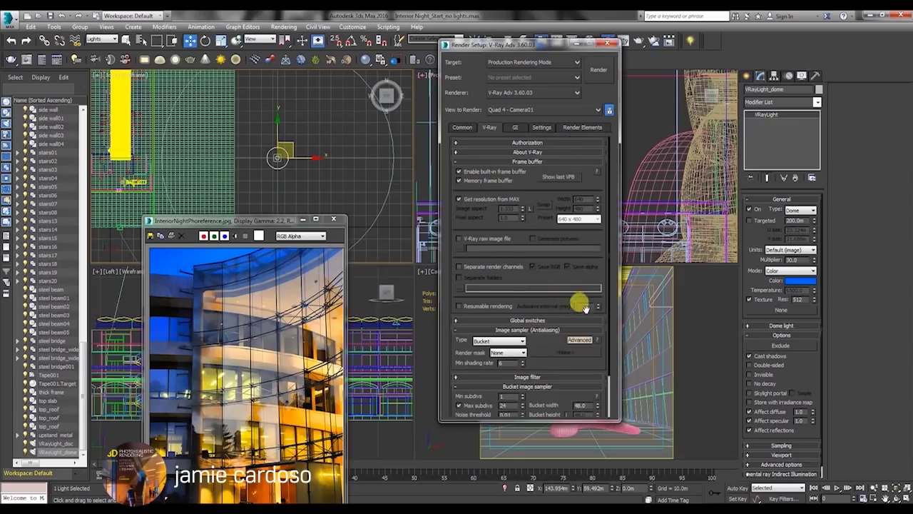
{"action": "left_click", "coordinate": [575, 342]}
{"action": "left_click", "coordinate": [574, 343]}
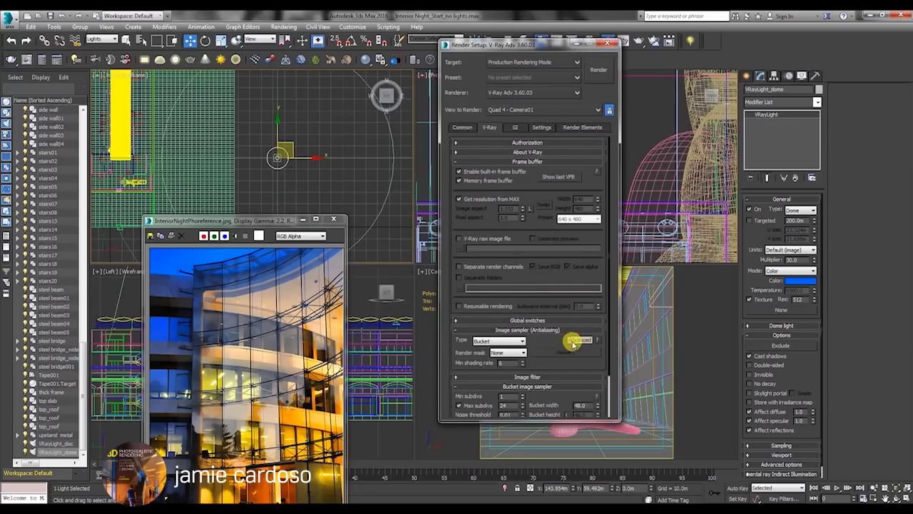
{"action": "left_click", "coordinate": [575, 343]}
{"action": "scroll", "coordinate": [546, 330], "scroll_direction": "down", "scroll_amount": 2}
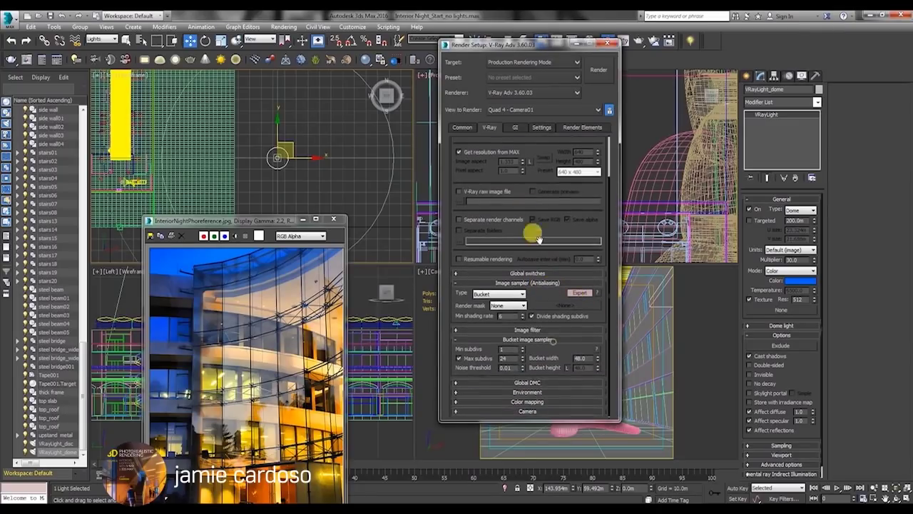
{"action": "left_click", "coordinate": [578, 293]}
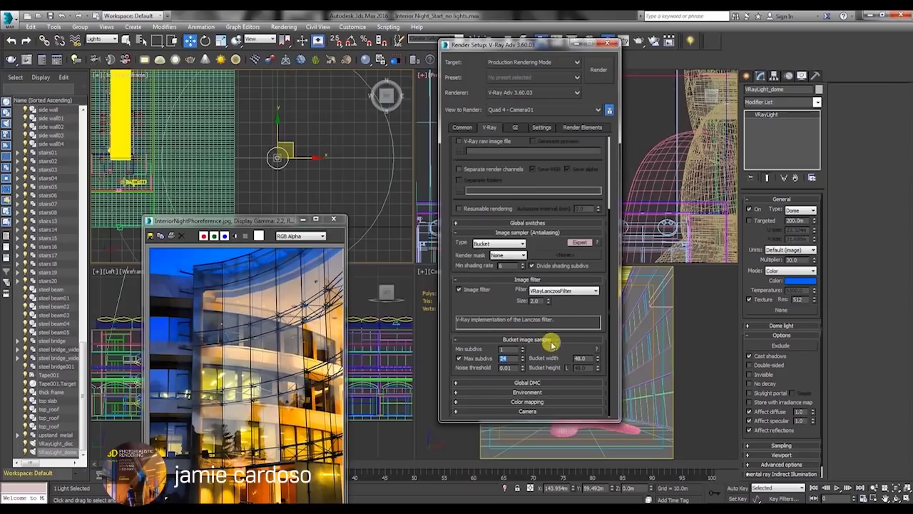
{"action": "double_click", "coordinate": [504, 357]}
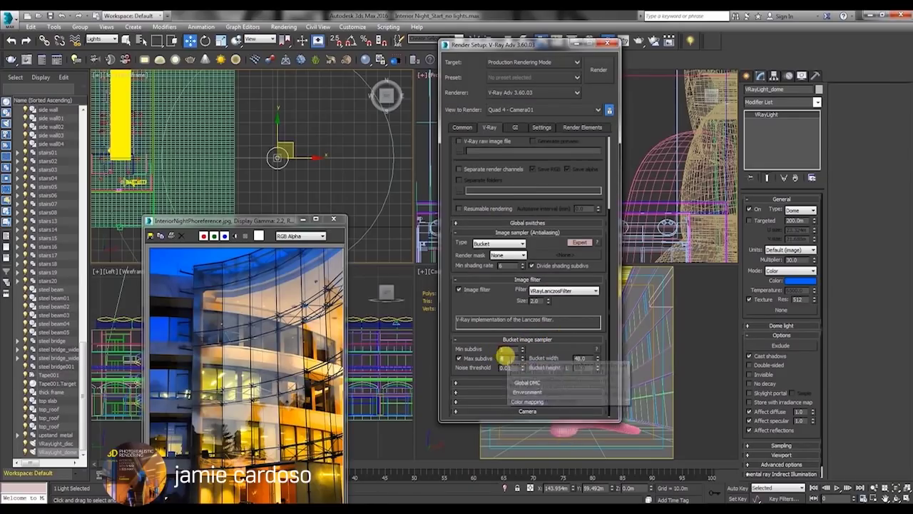
{"action": "left_click_drag", "start_coordinate": [259, 217], "coordinate": [208, 163]}
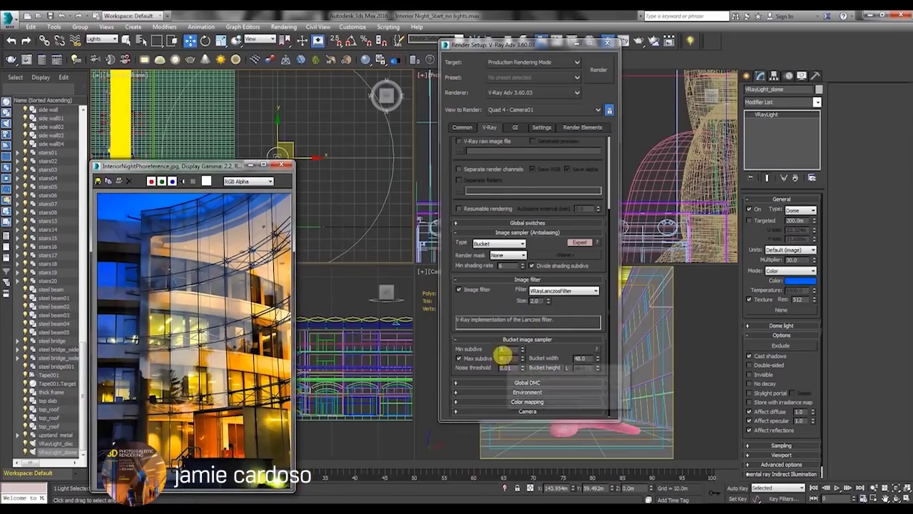
Step: Set the primary global illumination engine to Irradiance map
{"action": "left_click", "coordinate": [502, 120]}
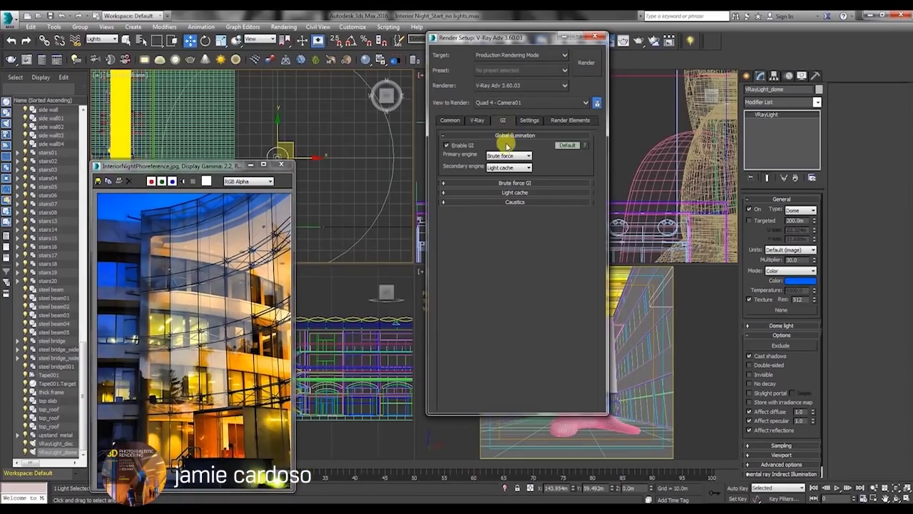
{"action": "left_click", "coordinate": [508, 155]}
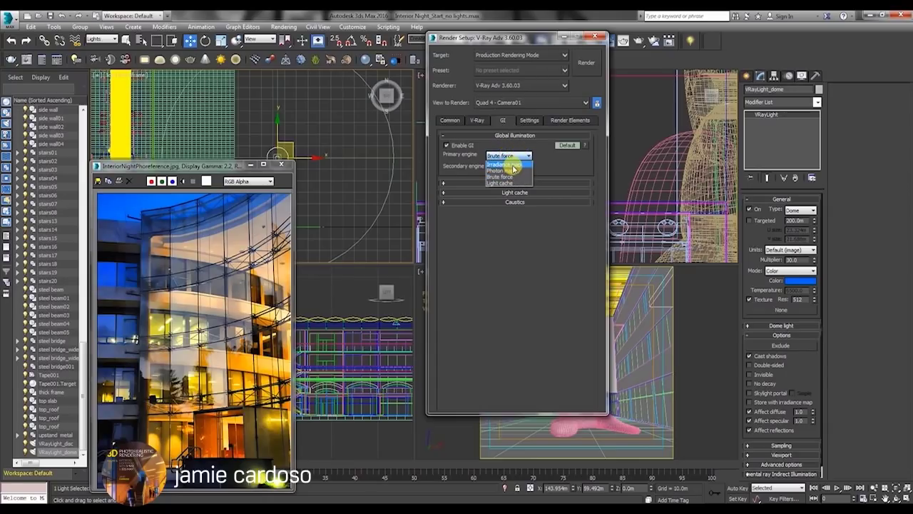
{"action": "left_click", "coordinate": [513, 166]}
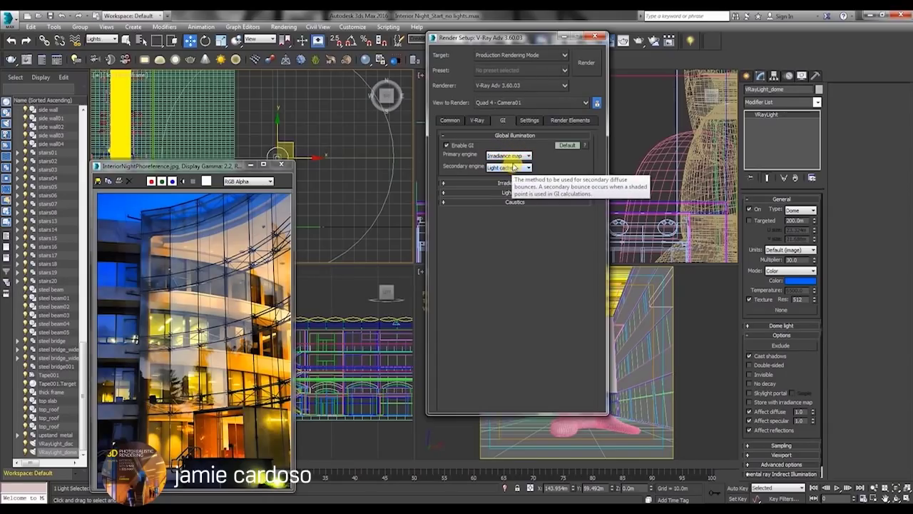
Step: Switch global illumination to Expert mode and enable ambient occlusion at 0.7 with a 0.35 m radius
{"action": "left_click", "coordinate": [562, 136]}
{"action": "left_click", "coordinate": [548, 134]}
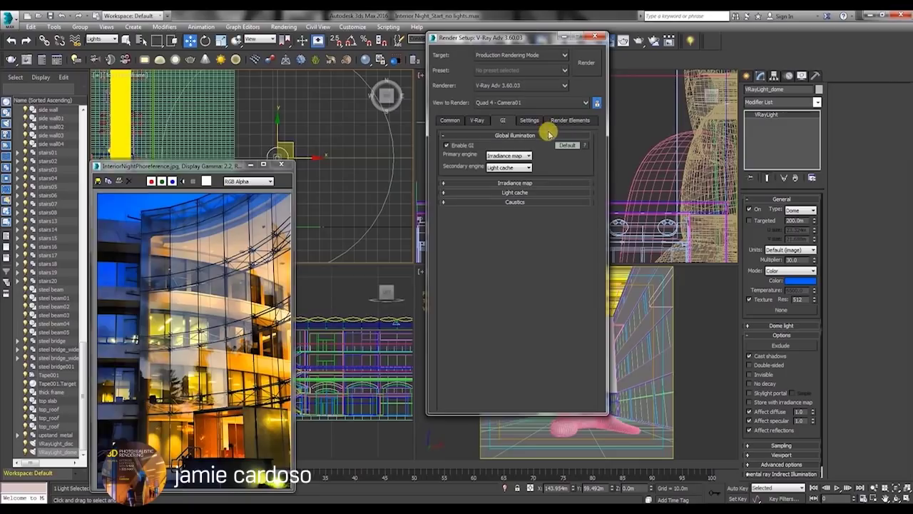
{"action": "left_click", "coordinate": [566, 146]}
{"action": "left_click", "coordinate": [566, 145]}
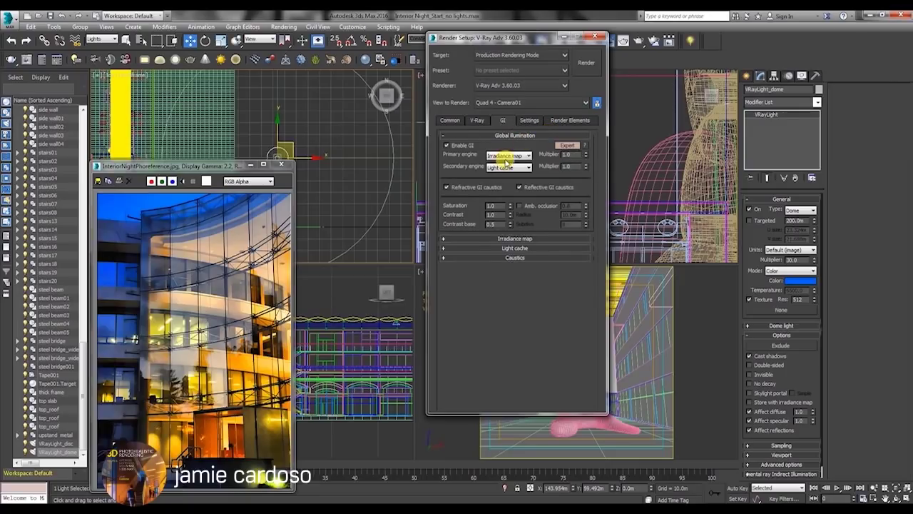
{"action": "left_click", "coordinate": [520, 206]}
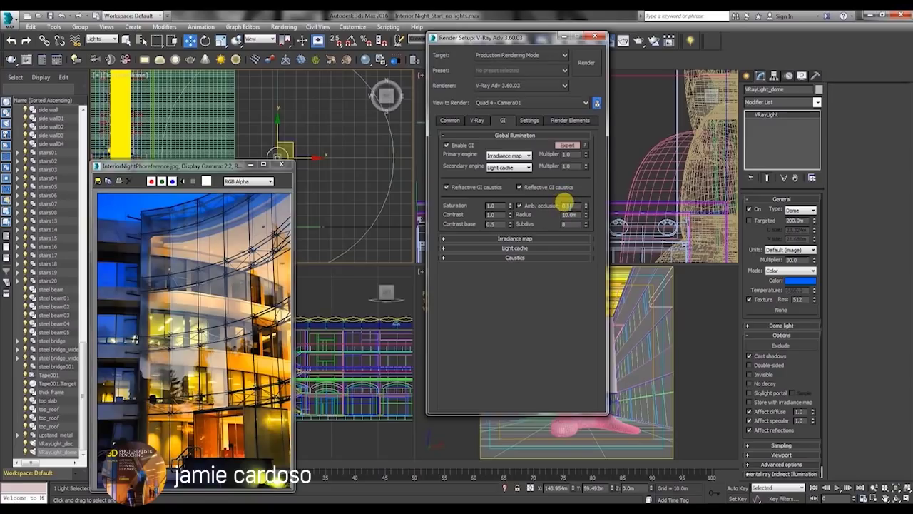
{"action": "double_click", "coordinate": [575, 213]}
Step: Set the irradiance map preset to Low and show its Expert parameters
{"action": "left_click", "coordinate": [494, 239]}
{"action": "left_click", "coordinate": [492, 250]}
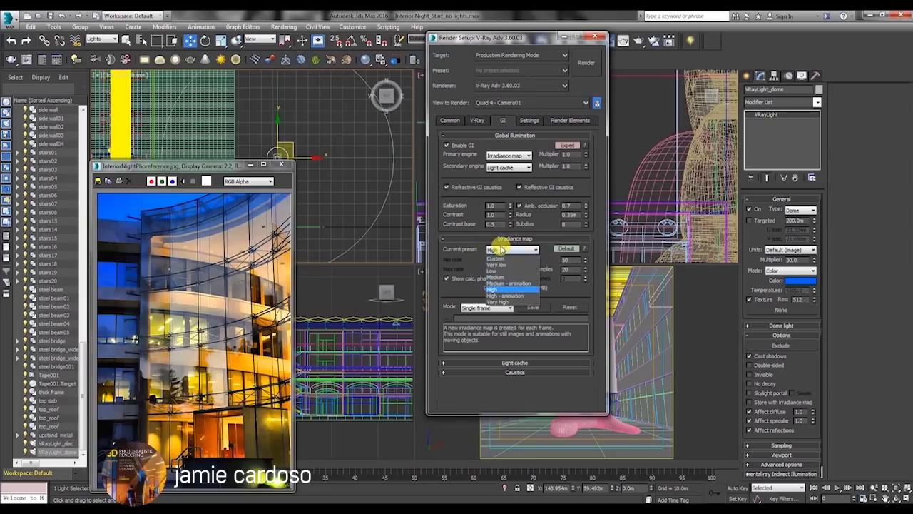
{"action": "left_click", "coordinate": [497, 270]}
{"action": "left_click", "coordinate": [566, 248]}
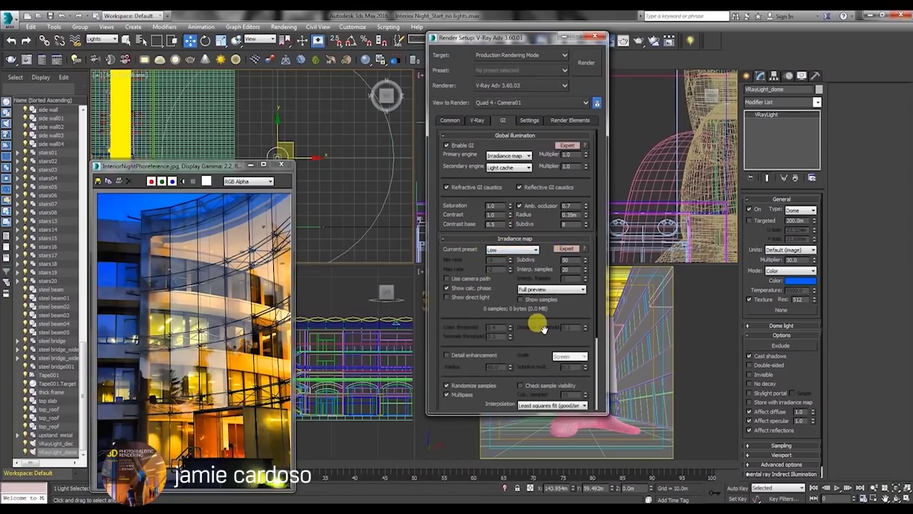
{"action": "scroll", "coordinate": [533, 353], "scroll_direction": "down", "scroll_amount": 3}
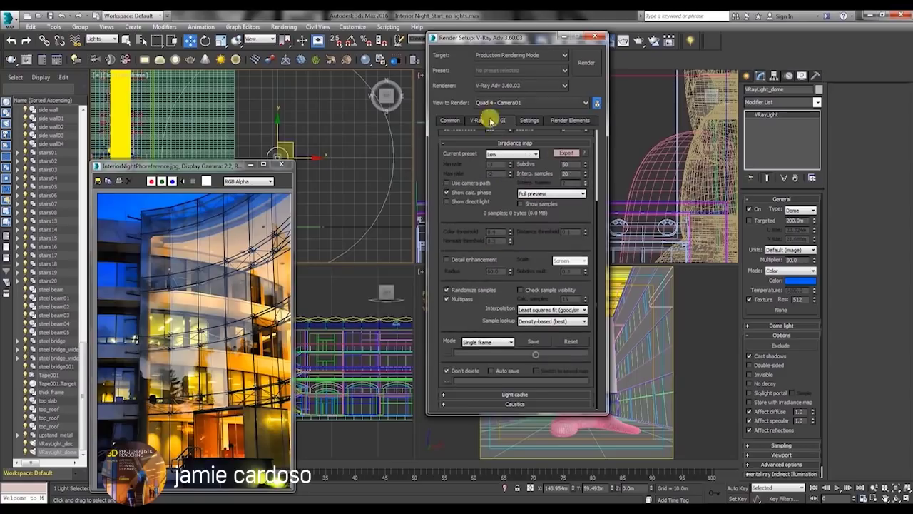
Step: Set the light cache subdivs to 500 and switch its parameters to Advanced mode
{"action": "left_click", "coordinate": [516, 396]}
{"action": "left_click_drag", "start_coordinate": [505, 355], "coordinate": [389, 357]}
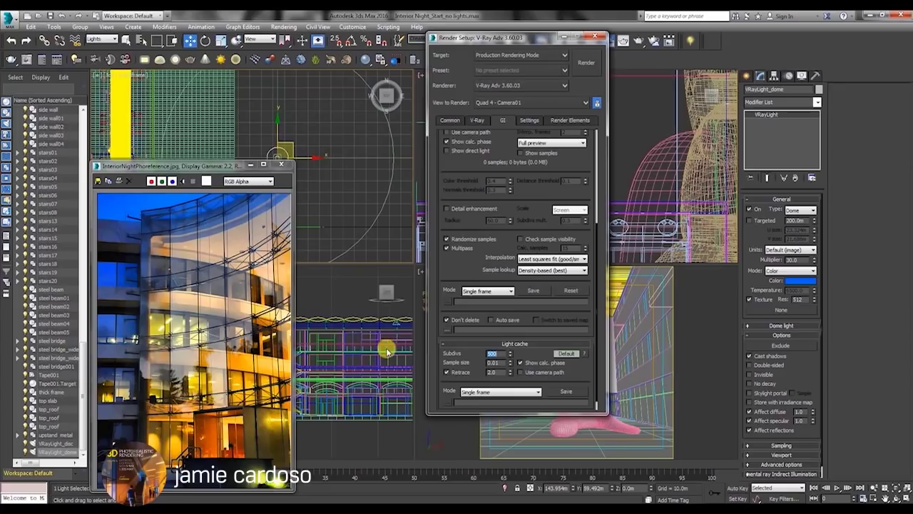
{"action": "scroll", "coordinate": [564, 356], "scroll_direction": "up", "scroll_amount": 2}
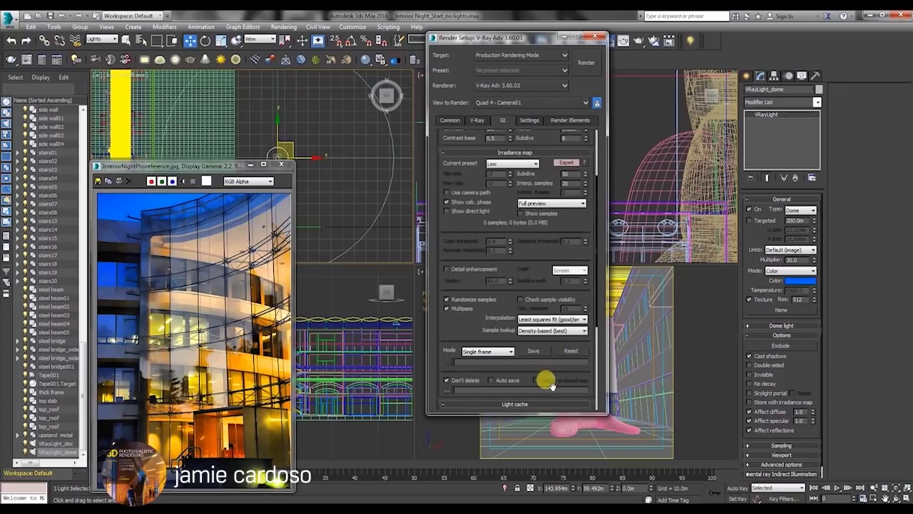
{"action": "scroll", "coordinate": [550, 385], "scroll_direction": "down", "scroll_amount": 5}
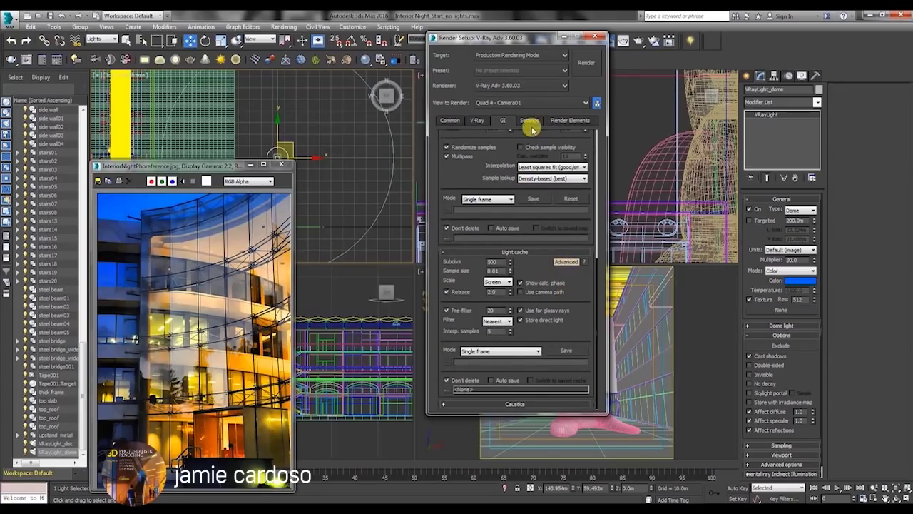
Step: Switch the V-Ray System settings to Expert mode and move Render Setup clear of the camera view
{"action": "left_click", "coordinate": [529, 120]}
{"action": "left_click", "coordinate": [568, 154]}
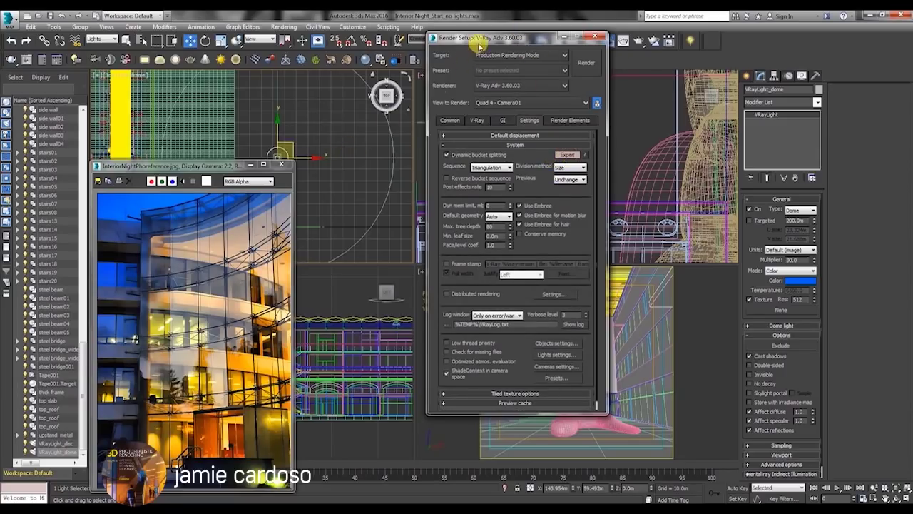
{"action": "left_click_drag", "start_coordinate": [463, 37], "coordinate": [377, 223]}
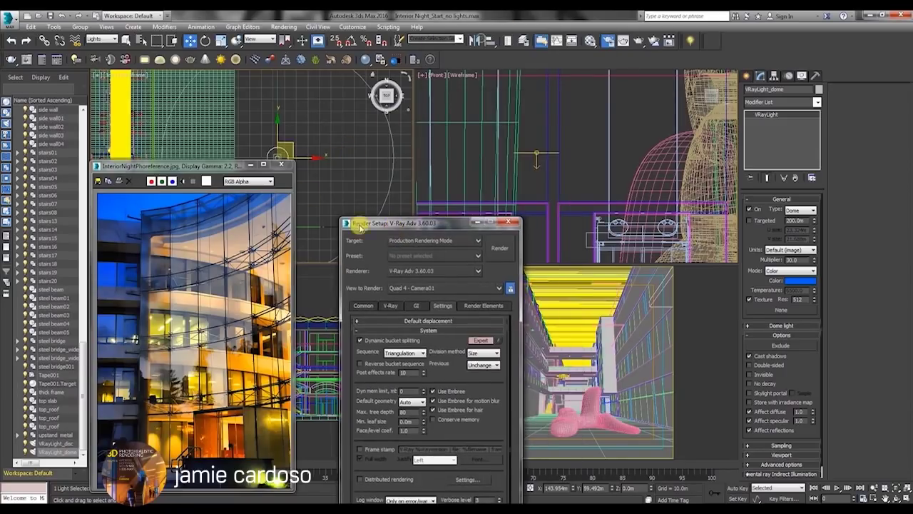
Step: Set the selection filter to All and select the cushion roof in the Camera01 view
{"action": "left_click", "coordinate": [745, 77]}
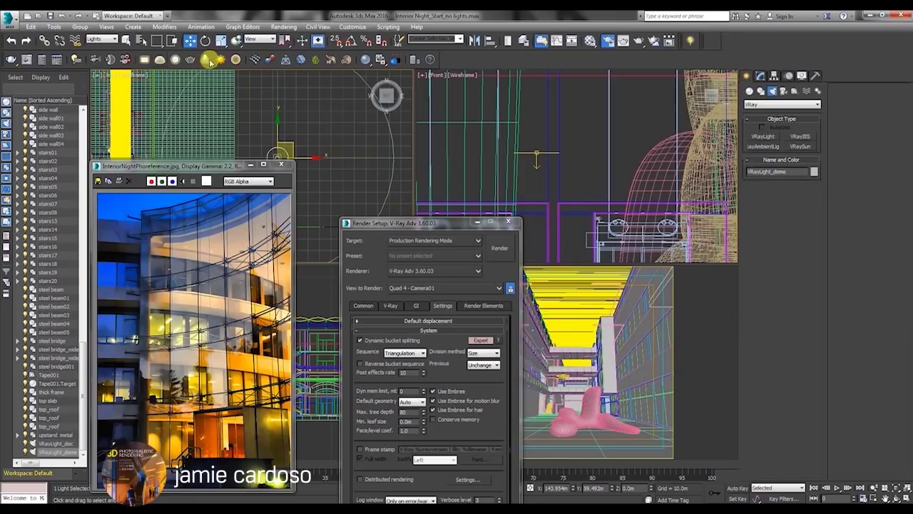
{"action": "left_click", "coordinate": [112, 37]}
{"action": "left_click", "coordinate": [107, 47]}
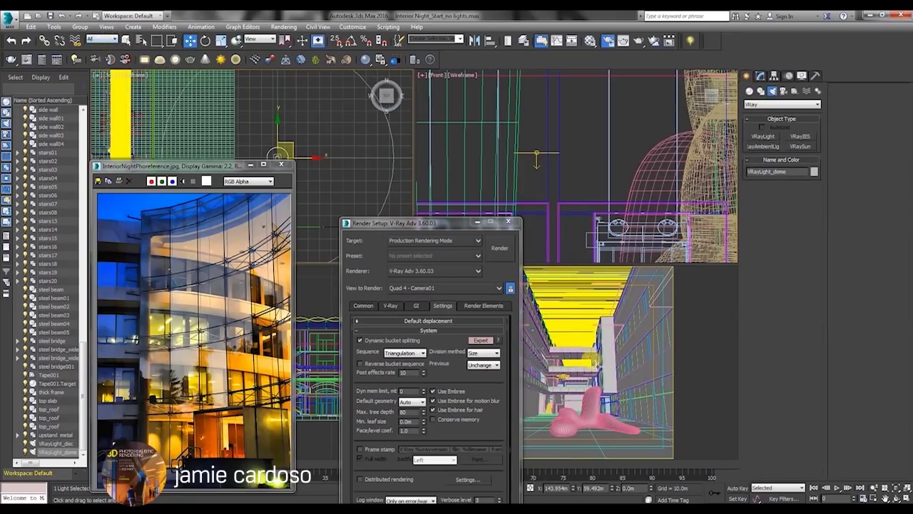
{"action": "left_click", "coordinate": [568, 312]}
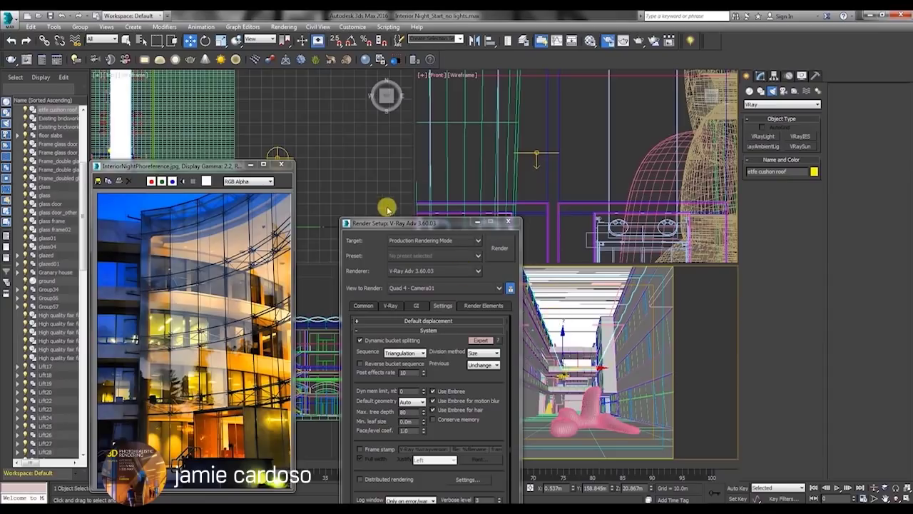
Step: Open the Material Editor, name the first material "roof" and assign it to the selected roof object
{"action": "left_click_drag", "start_coordinate": [408, 227], "coordinate": [442, 70]}
{"action": "left_click", "coordinate": [589, 42]}
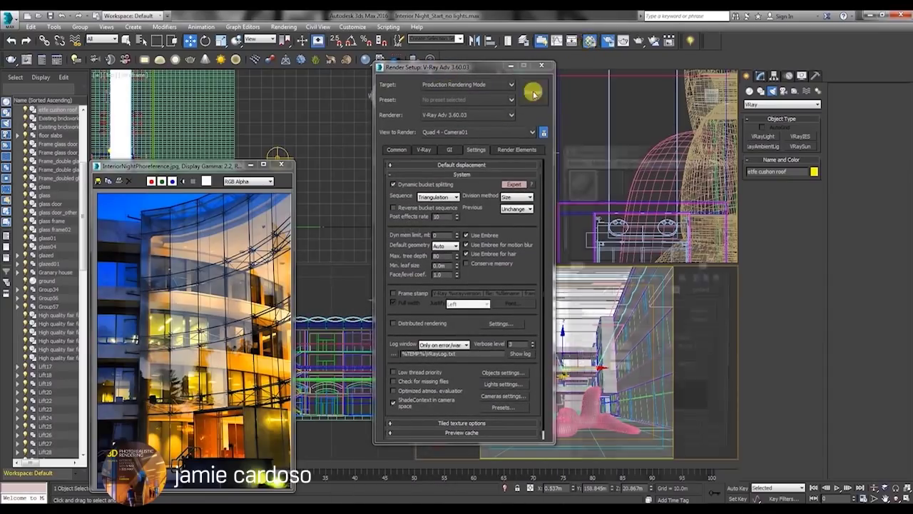
{"action": "left_click_drag", "start_coordinate": [622, 148], "coordinate": [366, 107]}
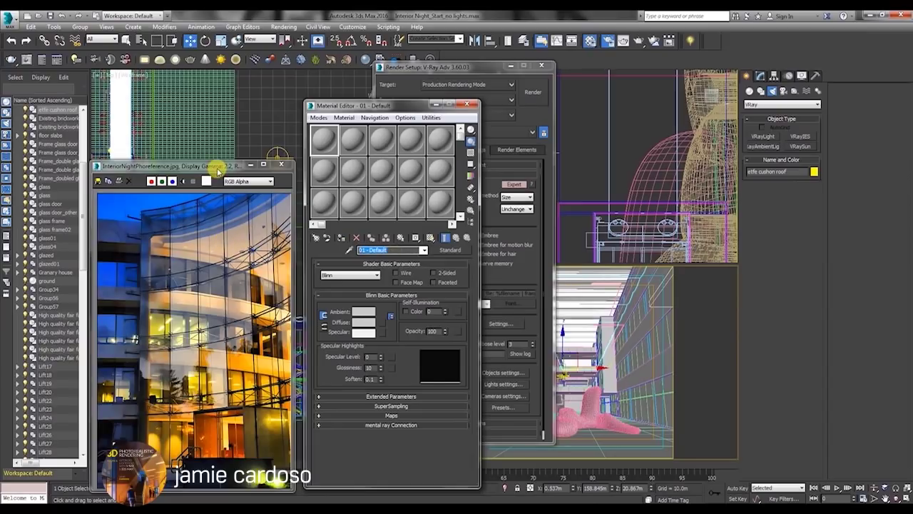
{"action": "type", "text": "roof"}
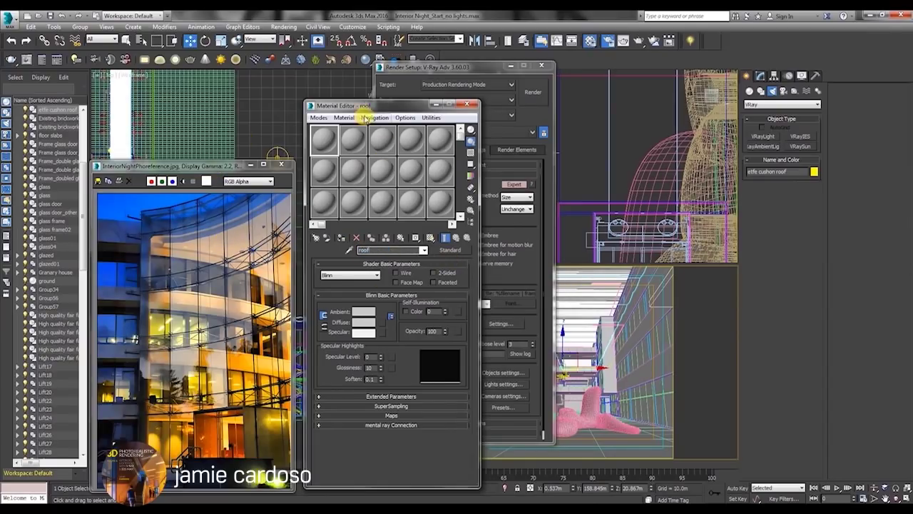
{"action": "left_click_drag", "start_coordinate": [360, 106], "coordinate": [325, 94]}
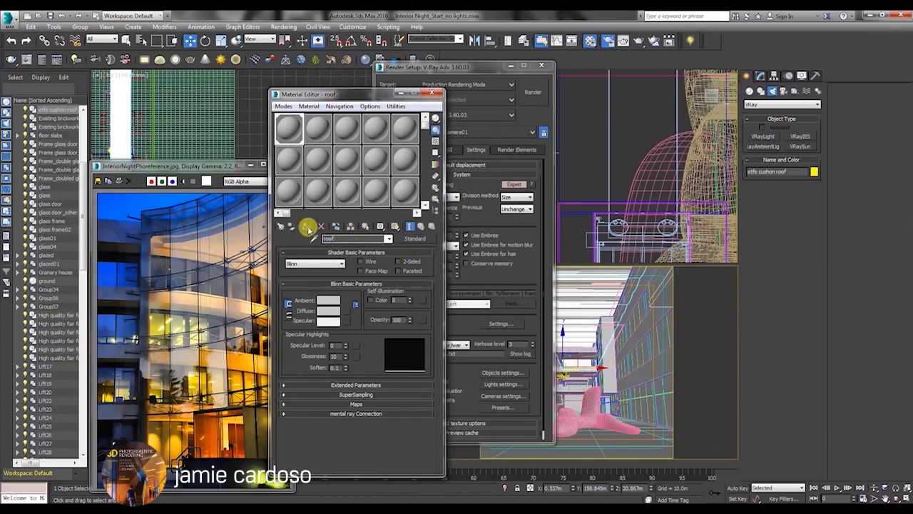
{"action": "left_click", "coordinate": [542, 65]}
{"action": "left_click_drag", "start_coordinate": [329, 92], "coordinate": [313, 62]}
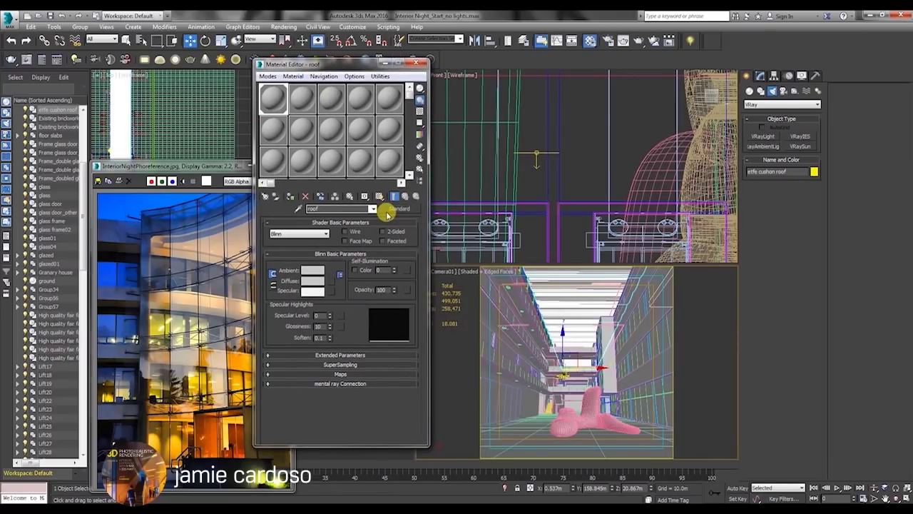
Step: Change the roof material's type from Standard to VRayMtl
{"action": "left_click", "coordinate": [394, 207]}
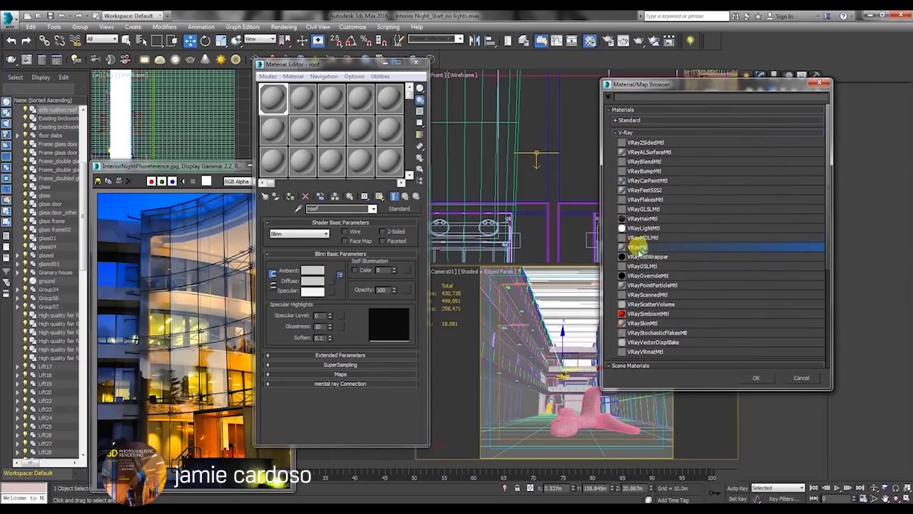
{"action": "double_click", "coordinate": [640, 247]}
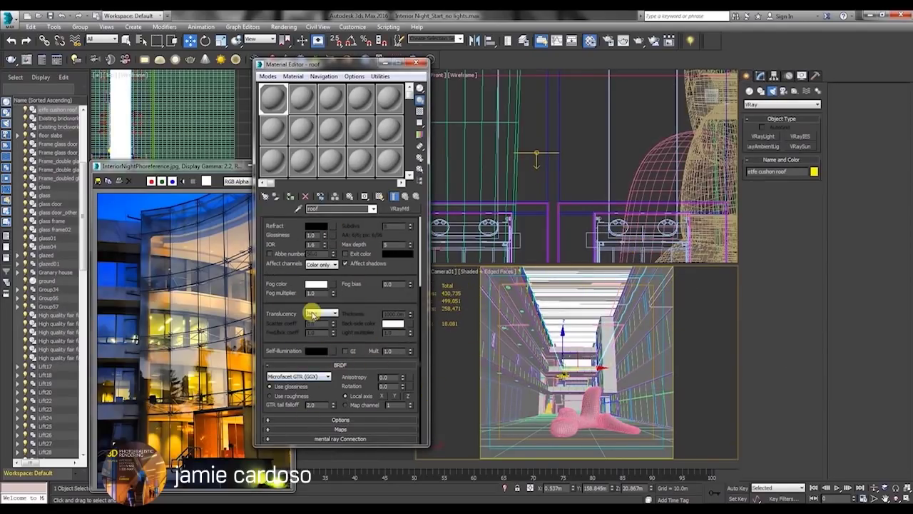
{"action": "left_click", "coordinate": [345, 263]}
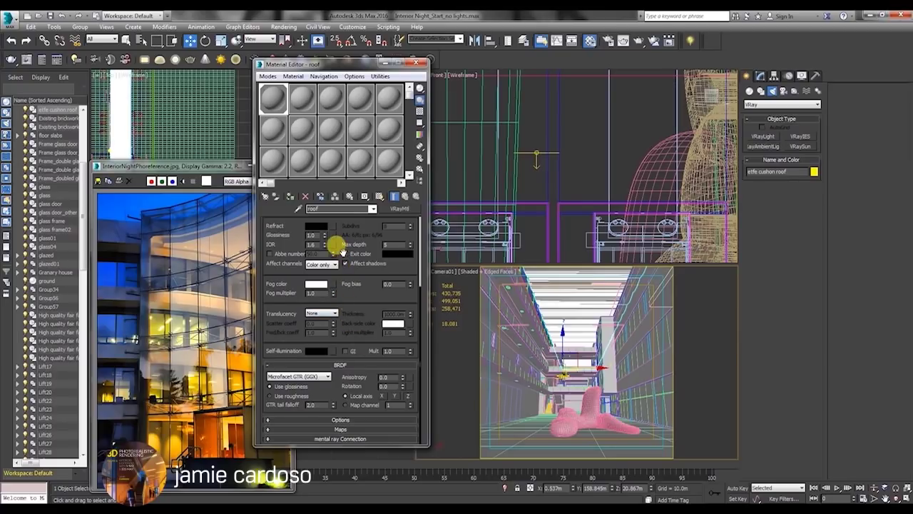
Step: Set the roof material's refraction color to a light grey of value 213 and show the checkered background in its preview
{"action": "scroll", "coordinate": [341, 250], "scroll_direction": "up", "scroll_amount": 5}
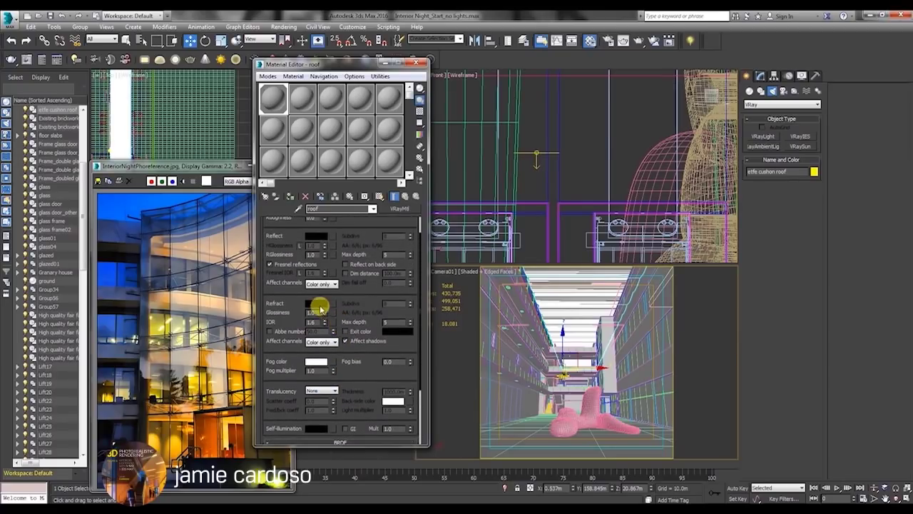
{"action": "left_click", "coordinate": [321, 306]}
{"action": "mouse_move", "coordinate": [626, 61]}
{"action": "left_mouse_down"}
{"action": "mouse_move", "coordinate": [626, 132]}
{"action": "mouse_move", "coordinate": [626, 120]}
{"action": "left_mouse_up"}
{"action": "left_click_drag", "start_coordinate": [703, 106], "coordinate": [705, 105]}
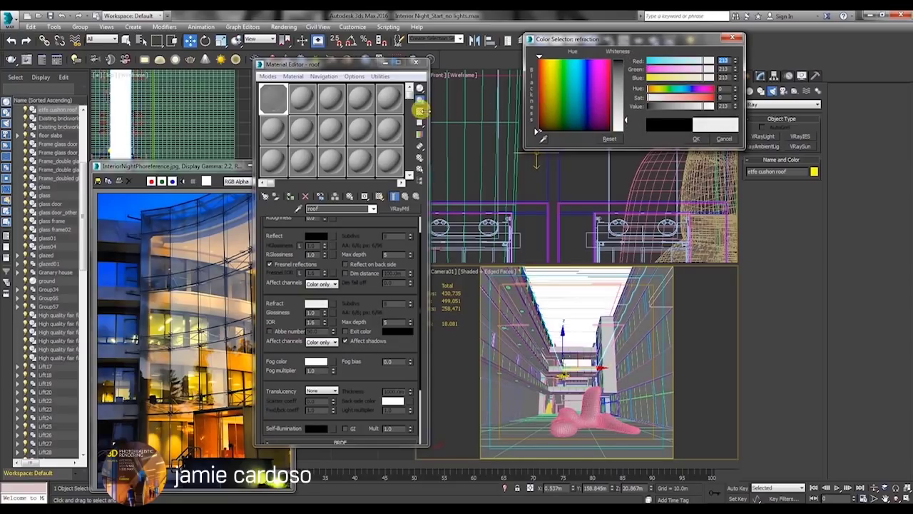
{"action": "left_click", "coordinate": [419, 111]}
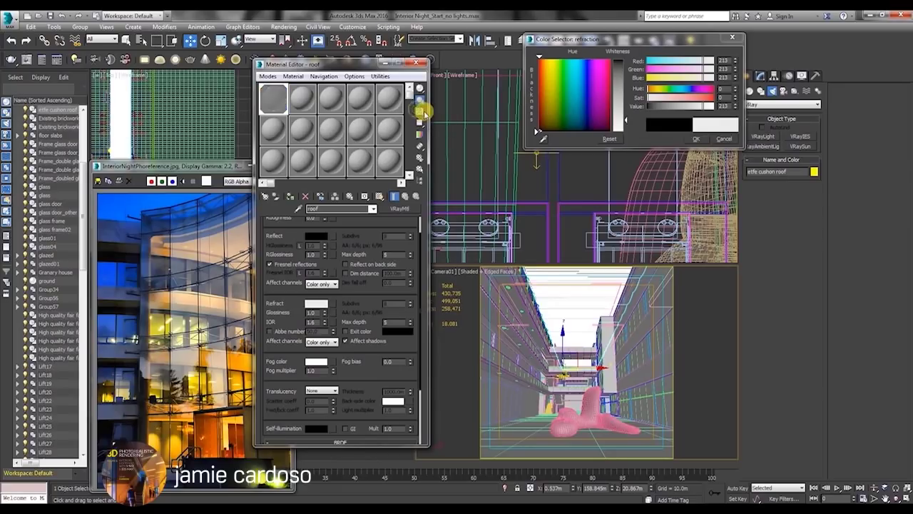
{"action": "left_click", "coordinate": [420, 111]}
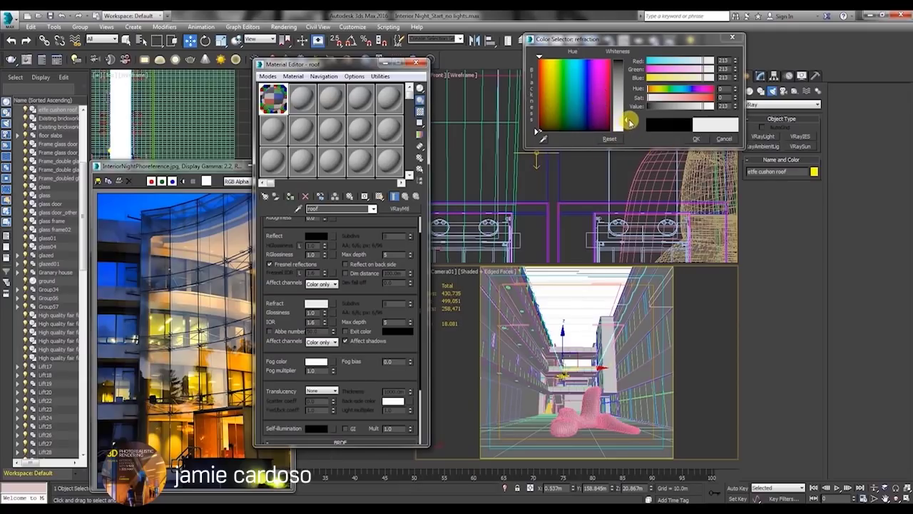
Step: Set the roof material's refraction color to pure white, value 255
{"action": "mouse_move", "coordinate": [629, 123]}
{"action": "left_mouse_down"}
{"action": "mouse_move", "coordinate": [629, 62]}
{"action": "mouse_move", "coordinate": [626, 131]}
{"action": "left_mouse_up"}
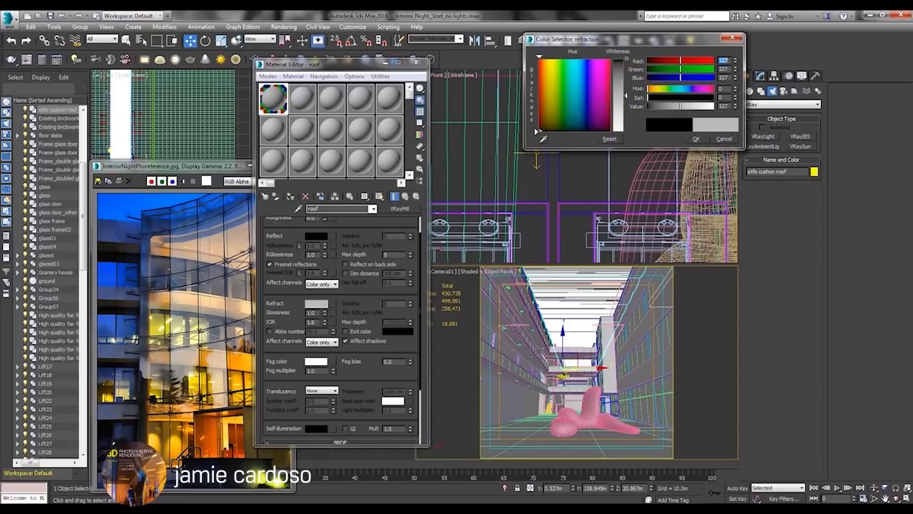
{"action": "left_click", "coordinate": [696, 138]}
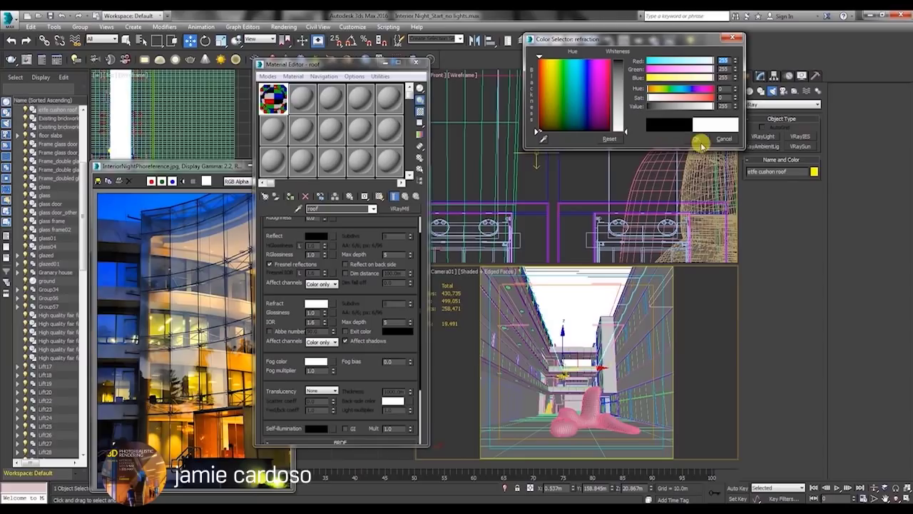
Step: With the roof material's preview enlarged, turn off Fresnel reflections and set the unlocked HGlossiness to 0.85
{"action": "left_click_drag", "start_coordinate": [302, 68], "coordinate": [317, 64]}
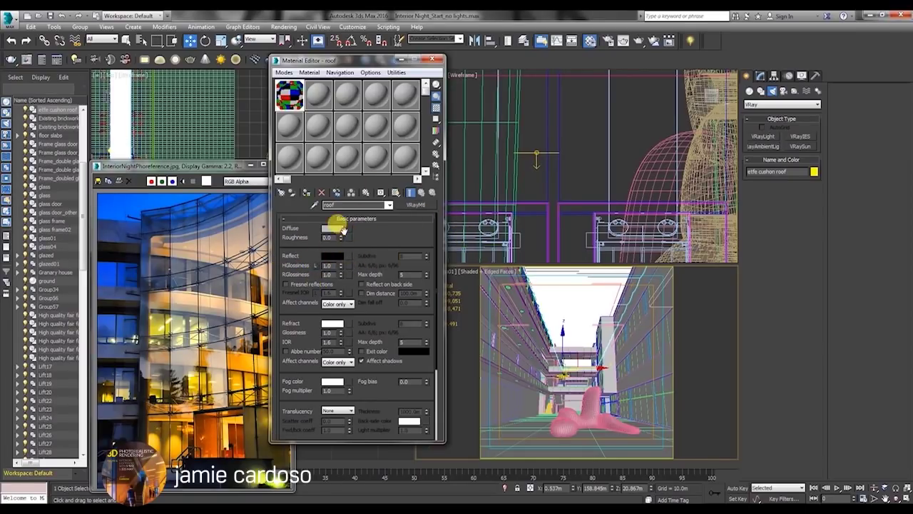
{"action": "left_click", "coordinate": [341, 267]}
{"action": "double_click", "coordinate": [289, 94]}
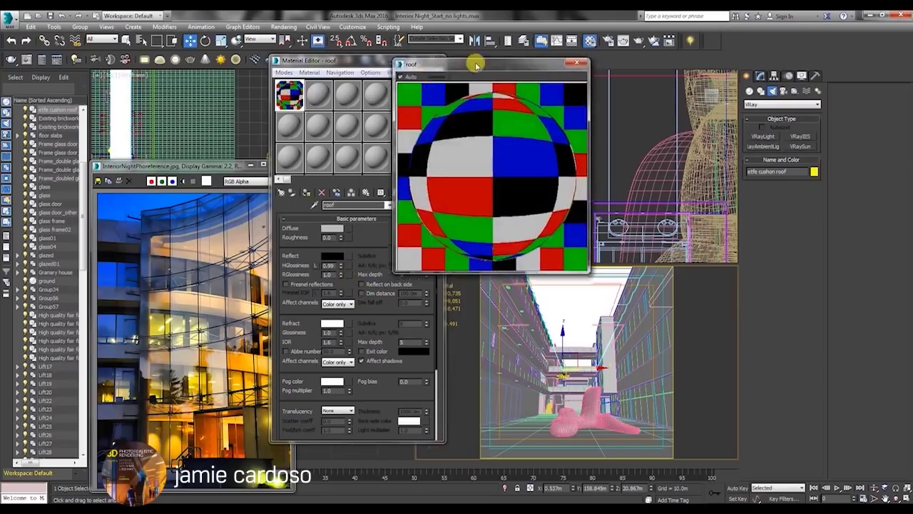
{"action": "left_click_drag", "start_coordinate": [428, 59], "coordinate": [458, 66]}
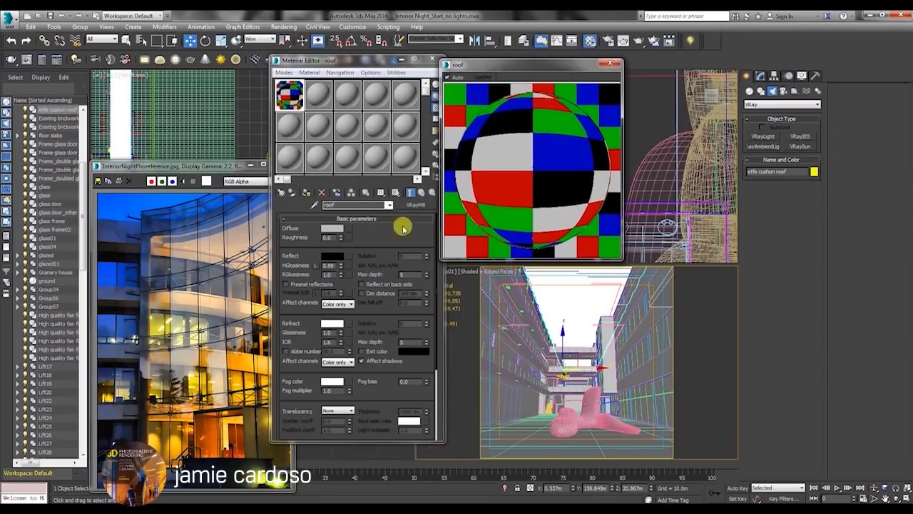
{"action": "left_click", "coordinate": [340, 268]}
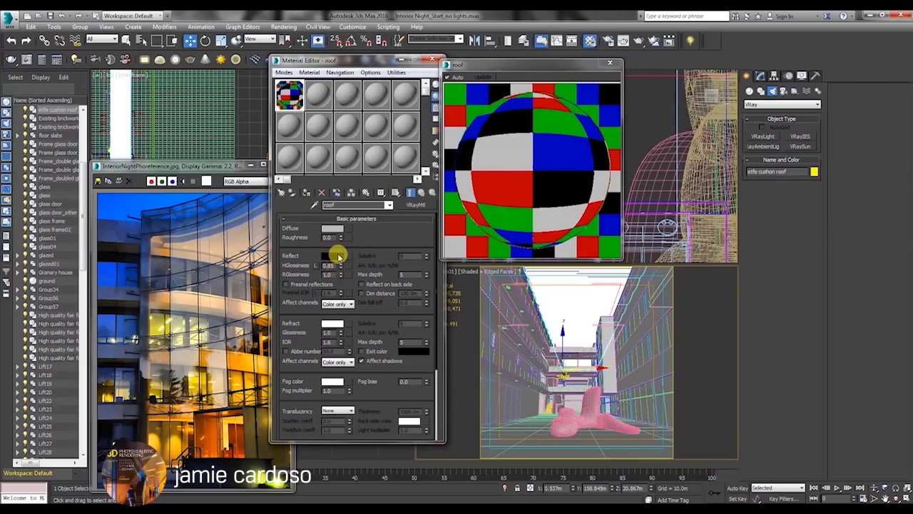
Step: Set the roof material's reflection color to a grey of value 156
{"action": "left_click", "coordinate": [336, 256]}
{"action": "left_click_drag", "start_coordinate": [625, 61], "coordinate": [634, 114]}
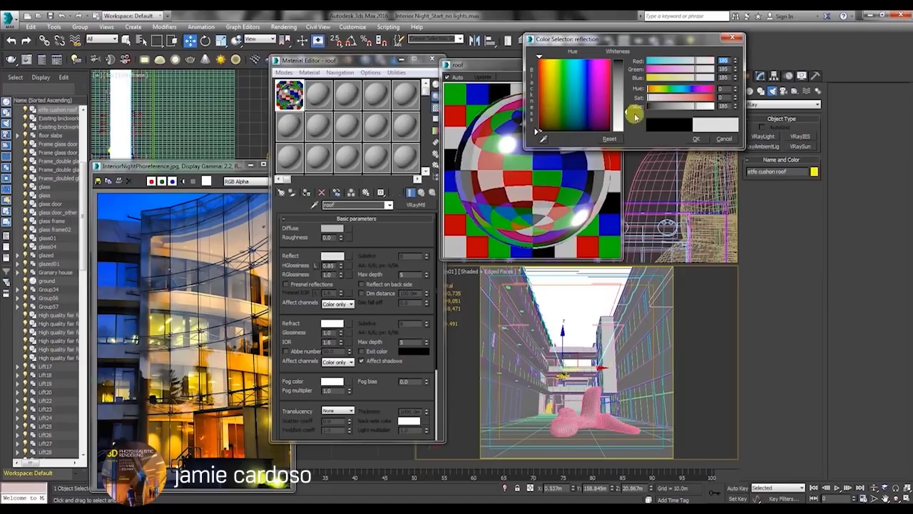
{"action": "left_click", "coordinate": [698, 141]}
{"action": "left_click", "coordinate": [334, 254]}
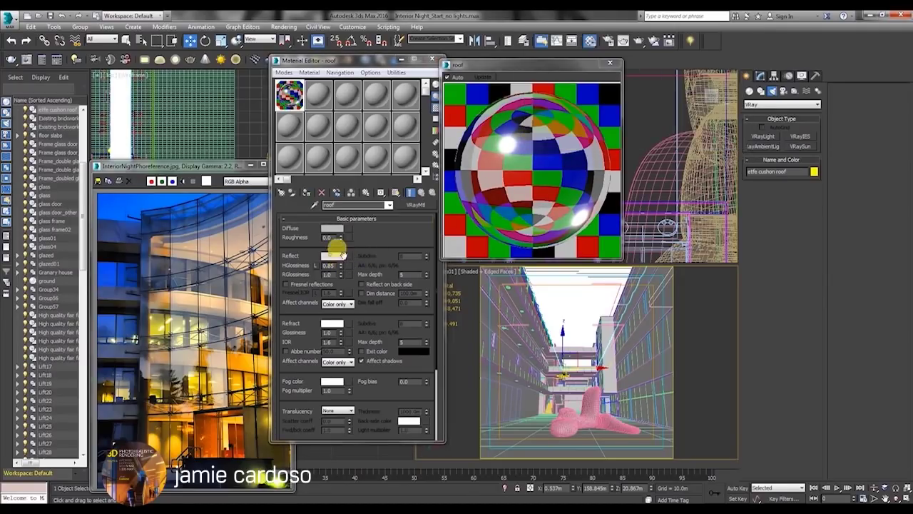
{"action": "left_click_drag", "start_coordinate": [628, 109], "coordinate": [625, 104]}
{"action": "left_click", "coordinate": [693, 140]}
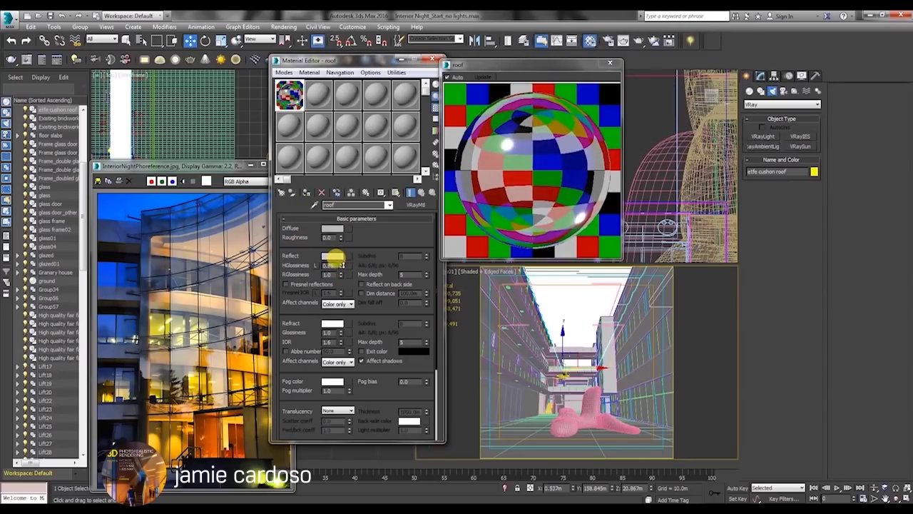
Step: Adjust the roof material's HGlossiness to 0.83
{"action": "left_click_drag", "start_coordinate": [343, 264], "coordinate": [343, 266]}
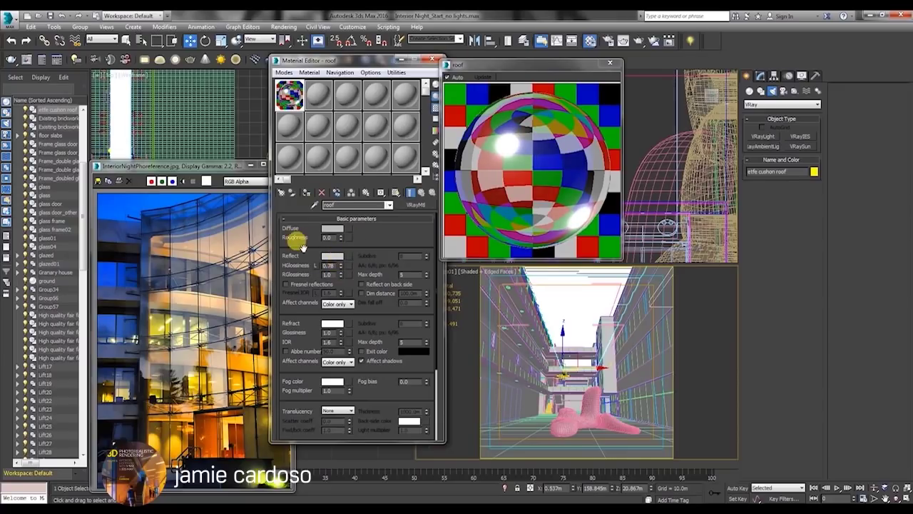
{"action": "left_click", "coordinate": [341, 264]}
{"action": "left_click", "coordinate": [340, 266]}
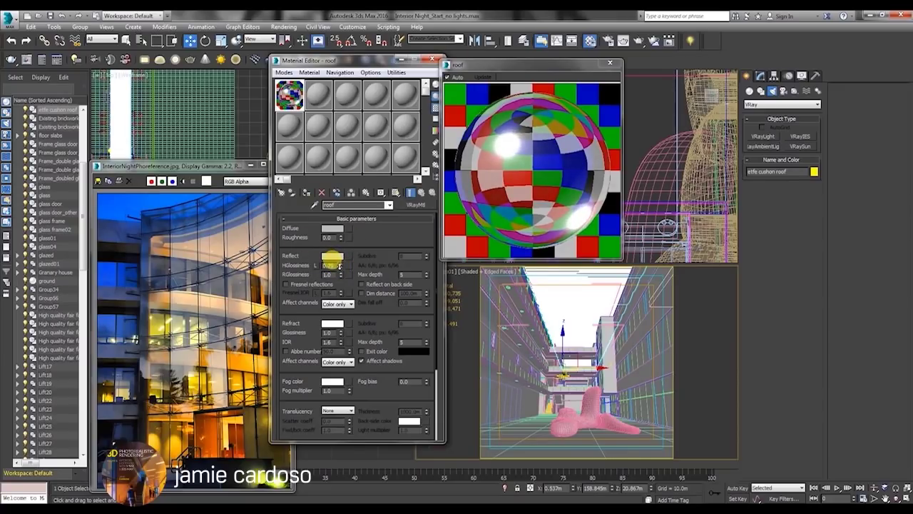
Step: Set the roof material's refraction color to a neutral grey with a value of 141
{"action": "left_click", "coordinate": [328, 324]}
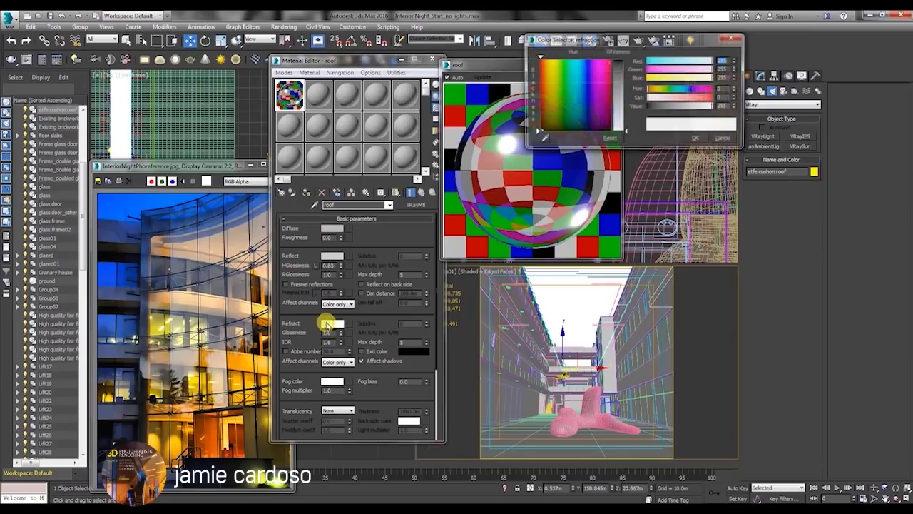
{"action": "left_click", "coordinate": [724, 105]}
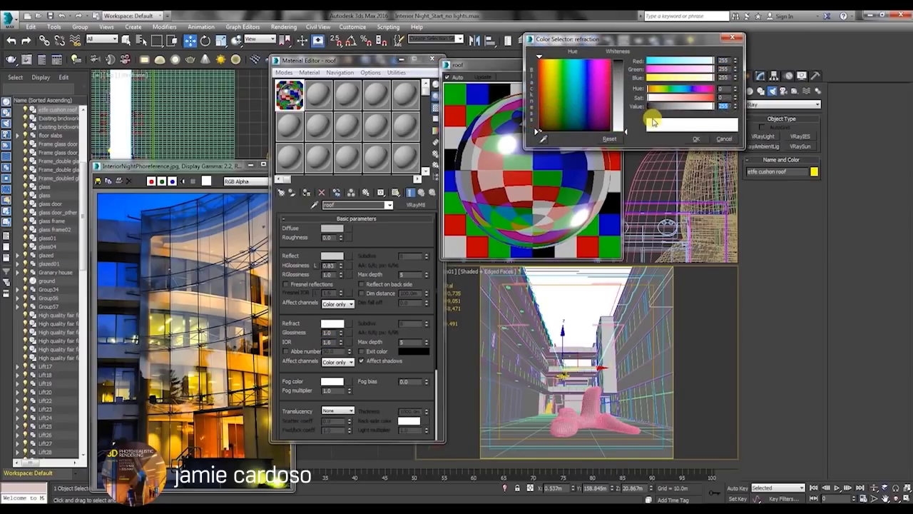
{"action": "type", "text": "141"}
{"action": "key", "text": "Return"}
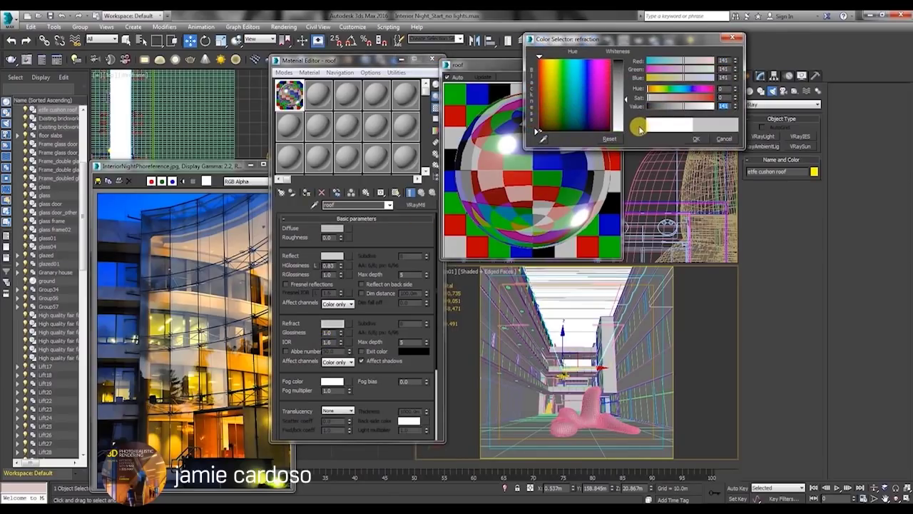
{"action": "left_click", "coordinate": [696, 138]}
Step: Set the roof material's RGlossiness to 0.71 and its HGlossiness to 0.8
{"action": "left_click", "coordinate": [360, 214]}
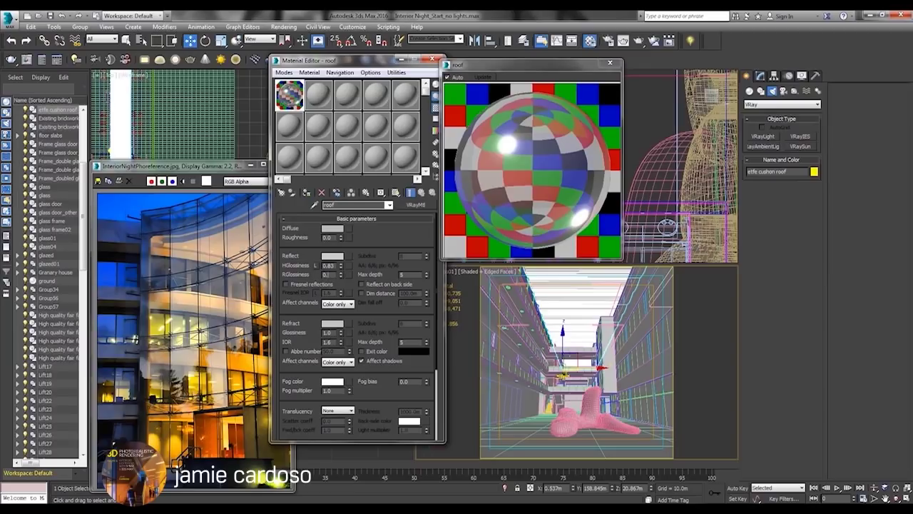
{"action": "key", "text": "Return"}
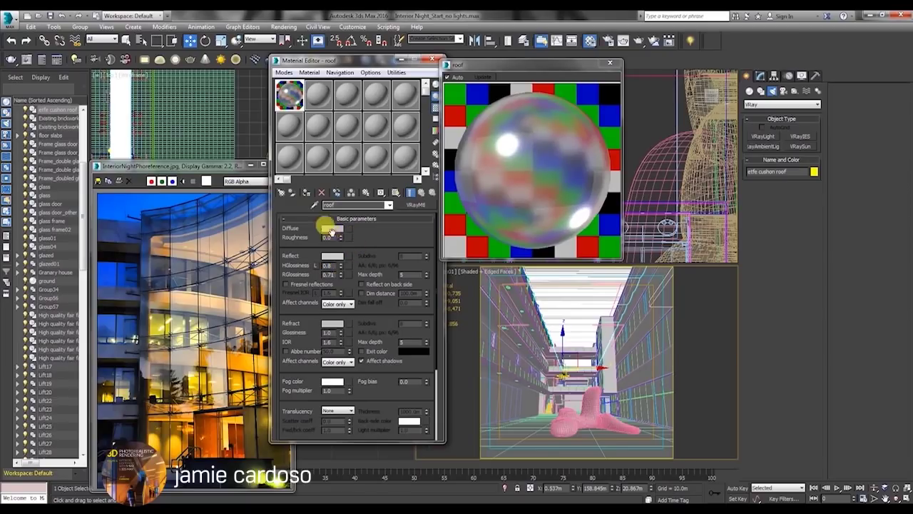
Step: Make the roof material's diffuse color white and darken its reflection color to a mid grey, closing the enlarged preview when done
{"action": "left_click", "coordinate": [331, 228]}
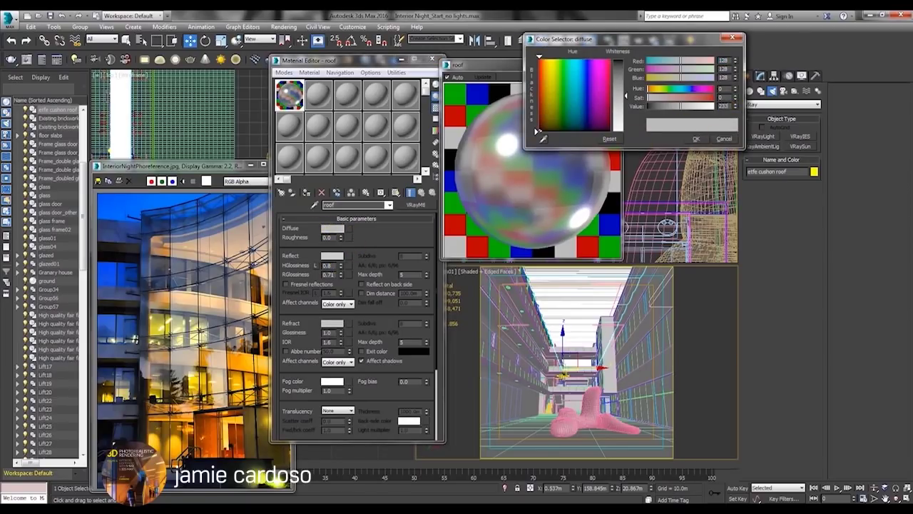
{"action": "left_click_drag", "start_coordinate": [626, 96], "coordinate": [632, 146]}
{"action": "left_click", "coordinate": [695, 139]}
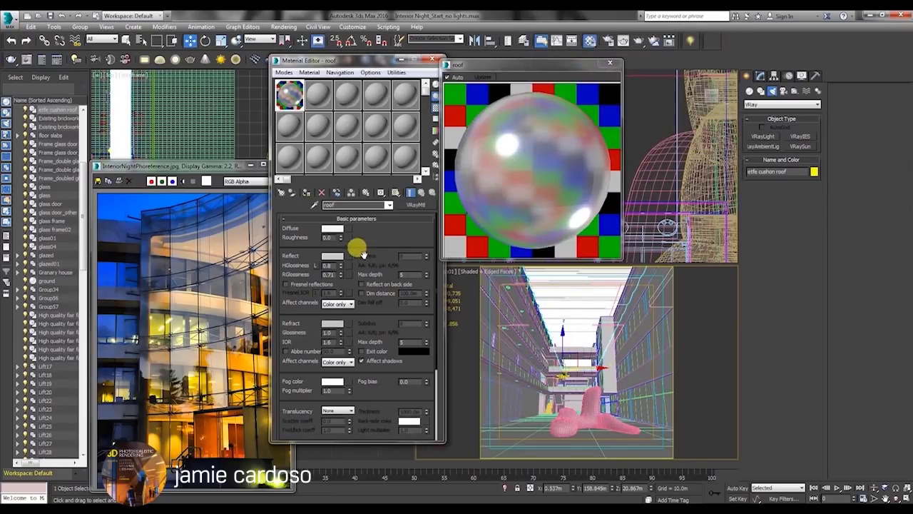
{"action": "left_click", "coordinate": [332, 255]}
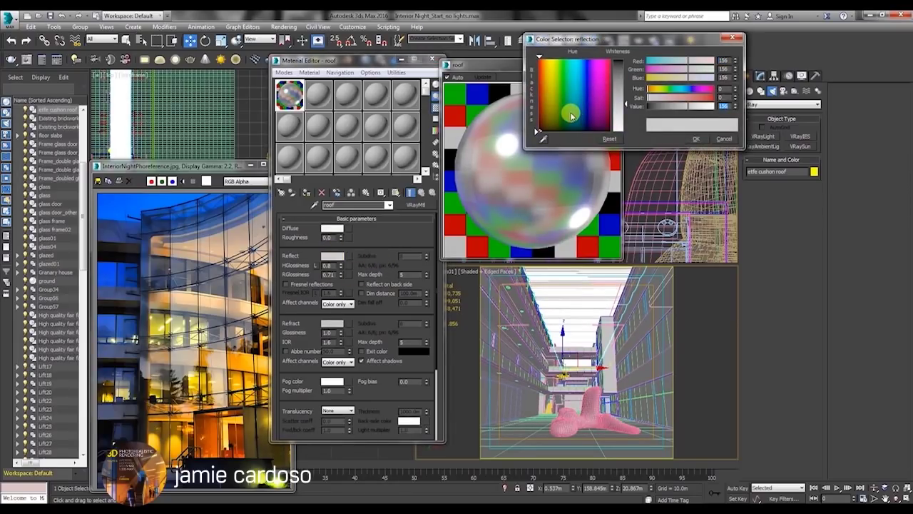
{"action": "left_click", "coordinate": [696, 138]}
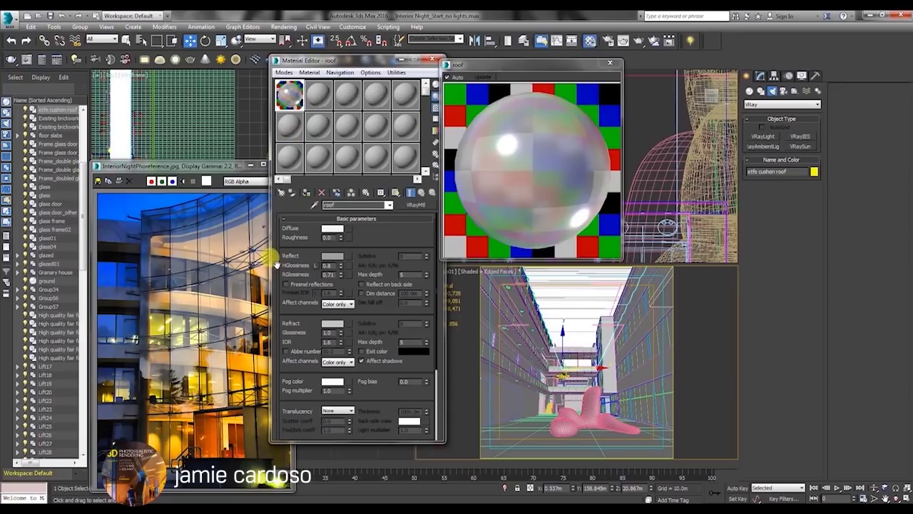
{"action": "left_click", "coordinate": [607, 65]}
Step: Select the V-Ray disc light in the Front view and show its modifiable parameters
{"action": "left_click_drag", "start_coordinate": [361, 59], "coordinate": [373, 54]}
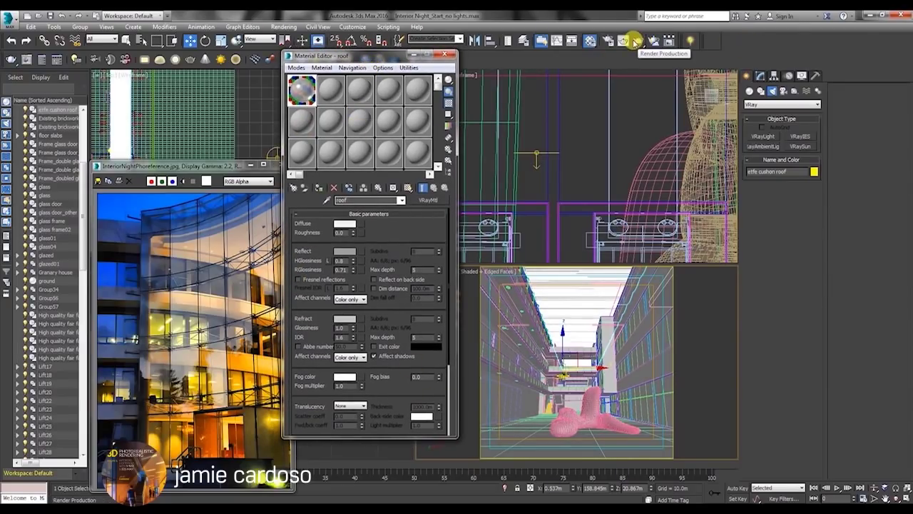
{"action": "left_click_drag", "start_coordinate": [390, 57], "coordinate": [417, 131]}
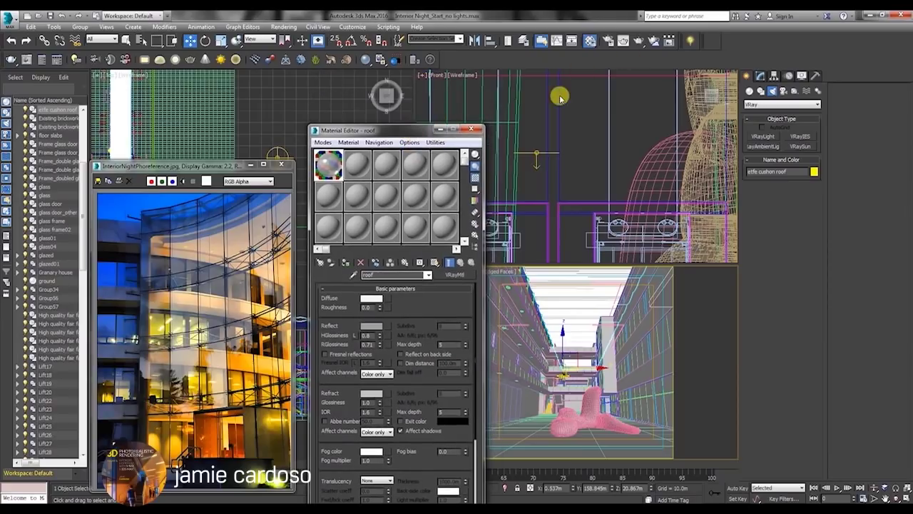
{"action": "left_click", "coordinate": [536, 150]}
{"action": "left_click", "coordinate": [762, 78]}
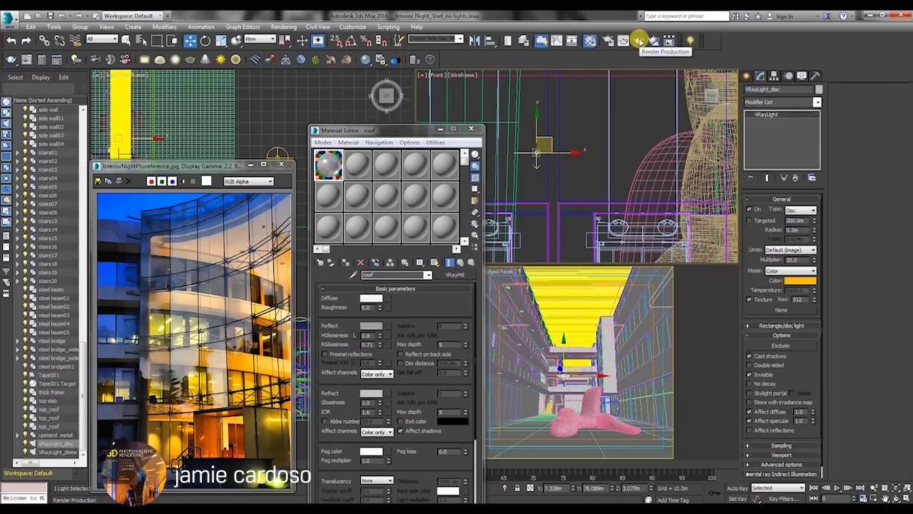
Step: Open the render setup and lock the view to render to Quad 4 - Camera01
{"action": "left_click", "coordinate": [608, 41]}
{"action": "left_click", "coordinate": [397, 150]}
{"action": "left_click_drag", "start_coordinate": [391, 67], "coordinate": [203, 63]}
{"action": "left_click", "coordinate": [513, 300]}
{"action": "left_click_drag", "start_coordinate": [396, 131], "coordinate": [163, 246]}
{"action": "left_click_drag", "start_coordinate": [281, 62], "coordinate": [375, 39]}
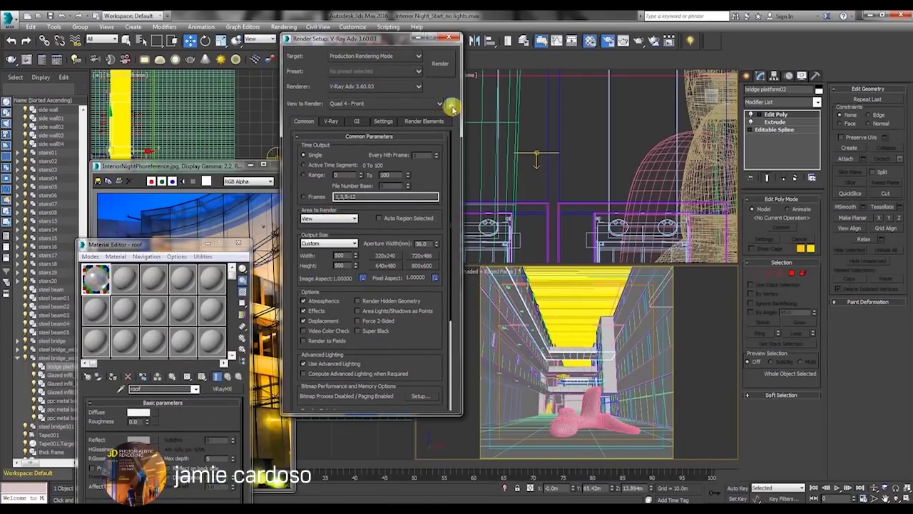
{"action": "left_click", "coordinate": [450, 105]}
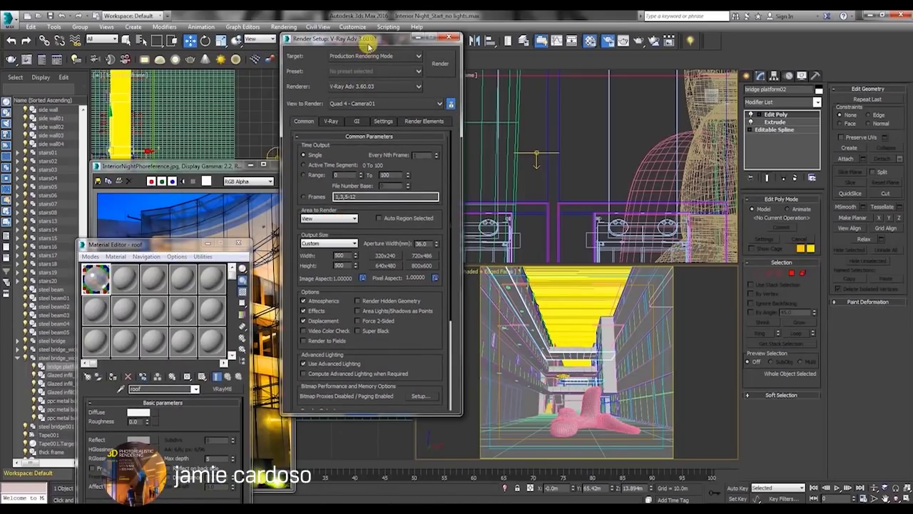
{"action": "left_click_drag", "start_coordinate": [366, 43], "coordinate": [330, 47]}
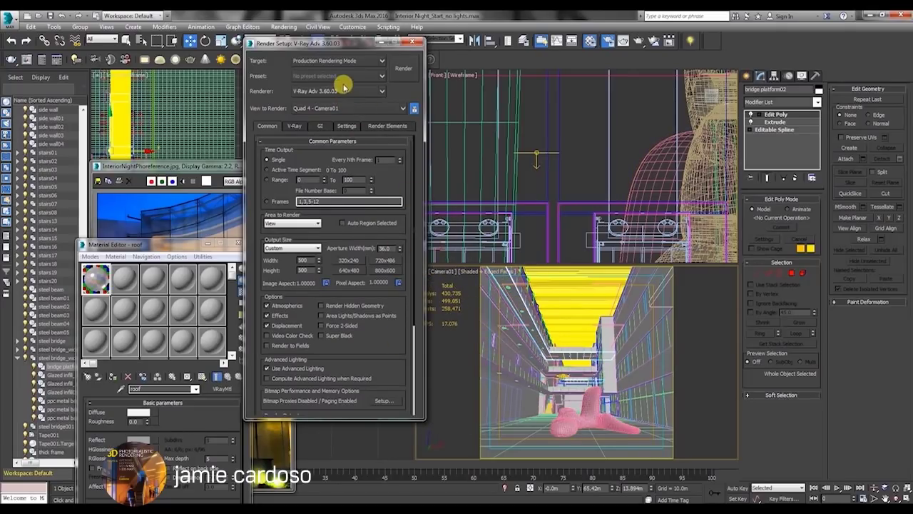
Step: Deselect the bridge platform and run a production render of the Camera01 view
{"action": "left_click", "coordinate": [571, 131]}
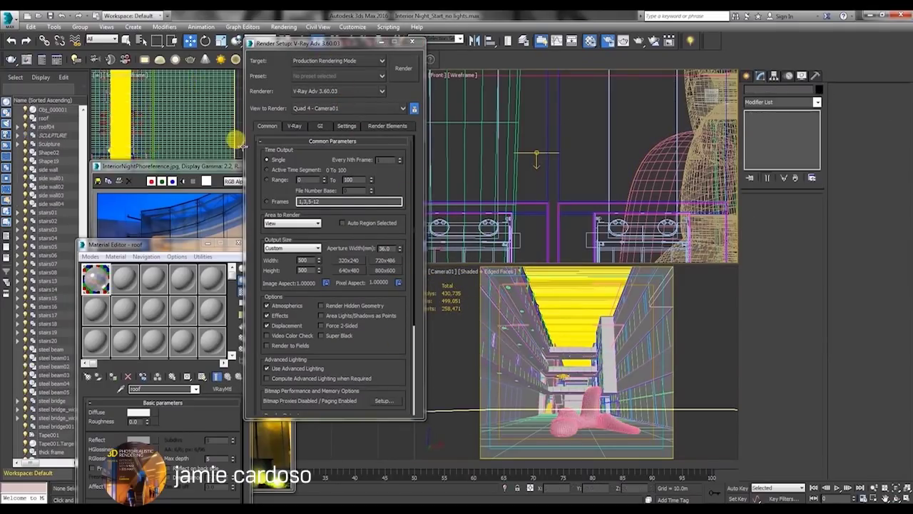
{"action": "left_click", "coordinate": [435, 275]}
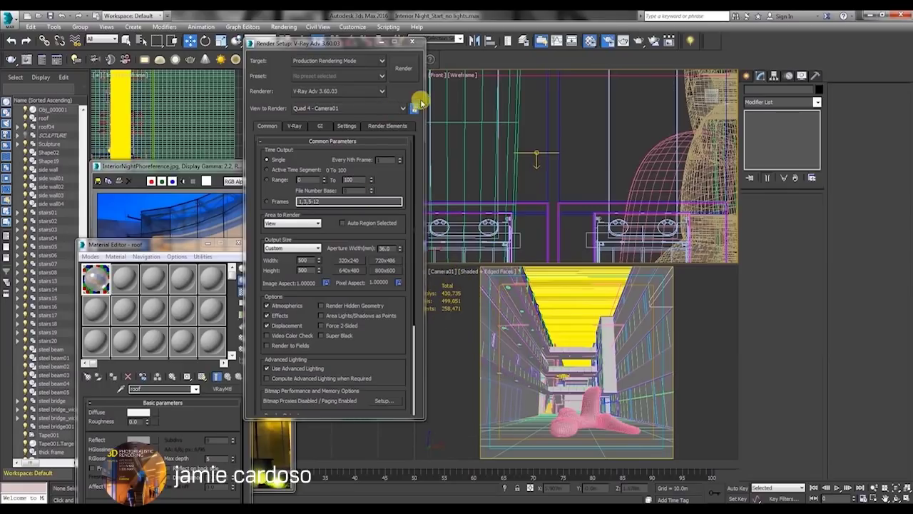
{"action": "left_click", "coordinate": [443, 267]}
{"action": "left_click", "coordinate": [441, 269]}
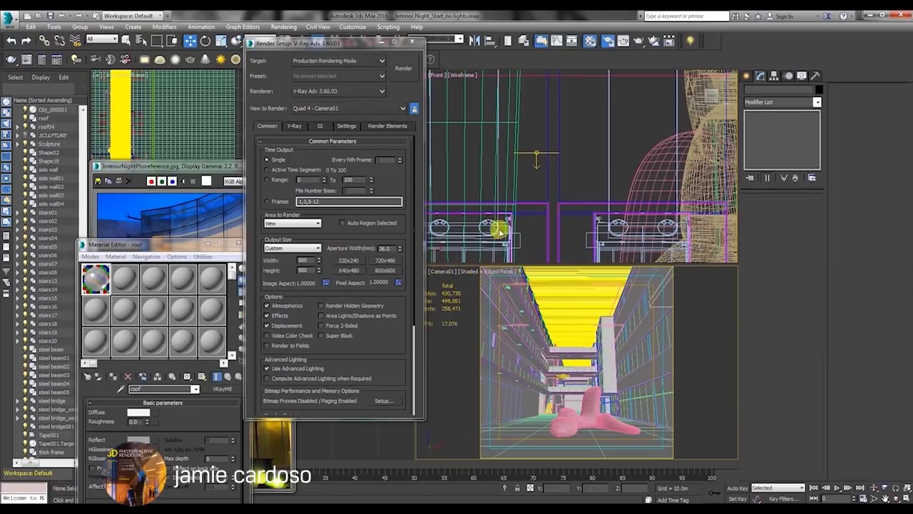
{"action": "key", "text": "shift+q"}
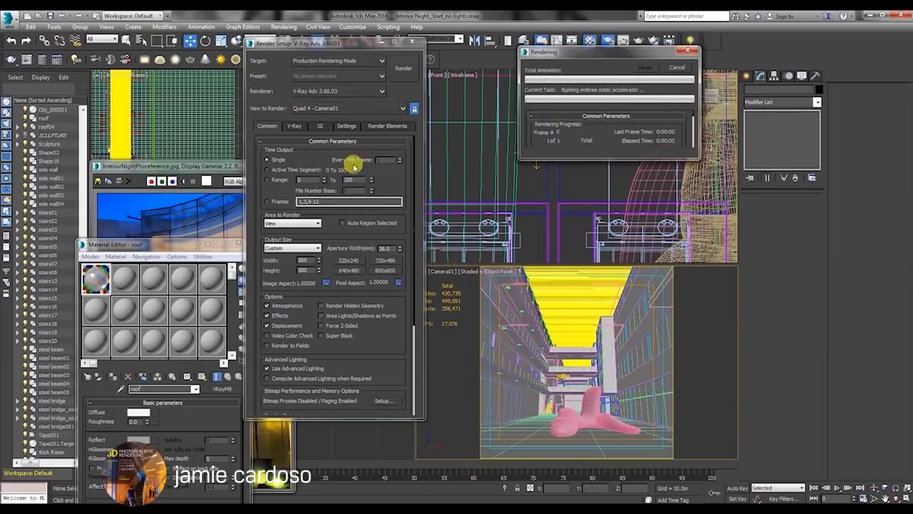
Step: Compare the finished Camera01 render side by side with the night reference photo, then close the frame buffer
{"action": "left_click_drag", "start_coordinate": [229, 115], "coordinate": [464, 144]}
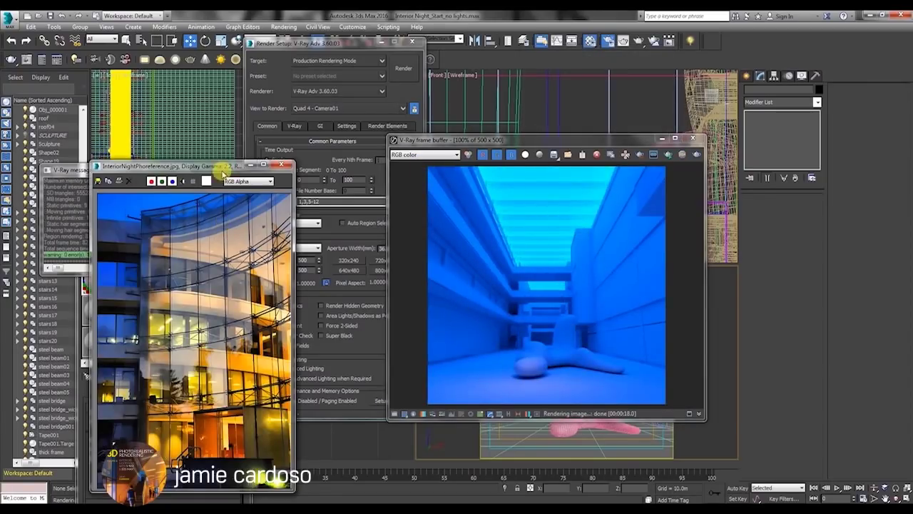
{"action": "left_click_drag", "start_coordinate": [223, 171], "coordinate": [292, 128]}
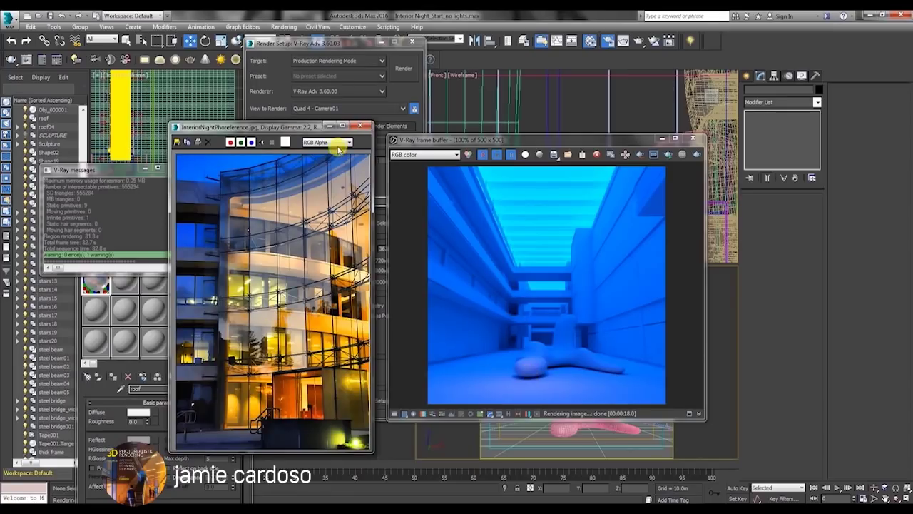
{"action": "left_click_drag", "start_coordinate": [314, 130], "coordinate": [269, 153]}
{"action": "left_click_drag", "start_coordinate": [461, 139], "coordinate": [557, 104]}
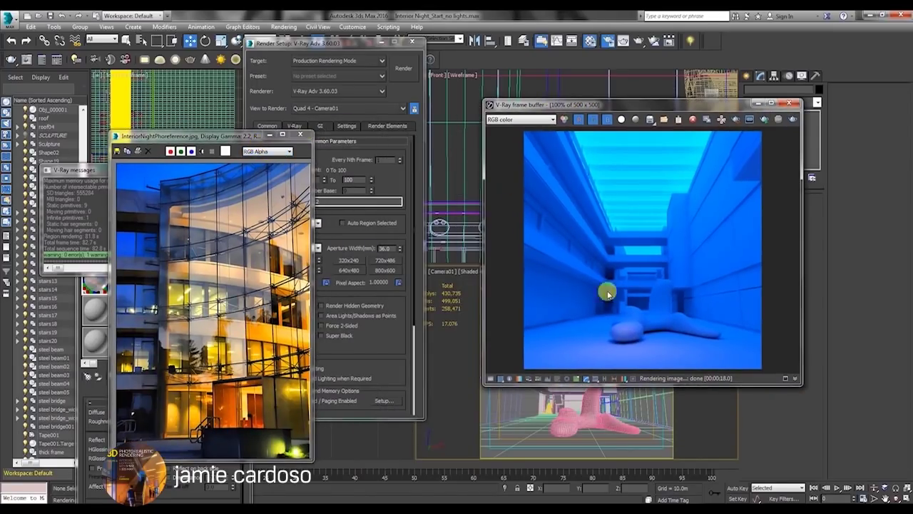
{"action": "left_click_drag", "start_coordinate": [615, 112], "coordinate": [569, 127]}
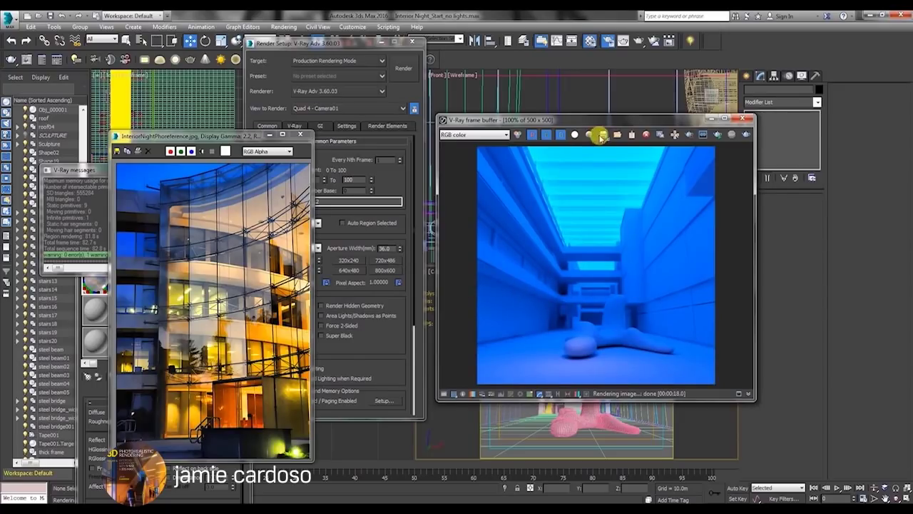
{"action": "left_click_drag", "start_coordinate": [610, 122], "coordinate": [570, 112]}
{"action": "left_click", "coordinate": [671, 110]}
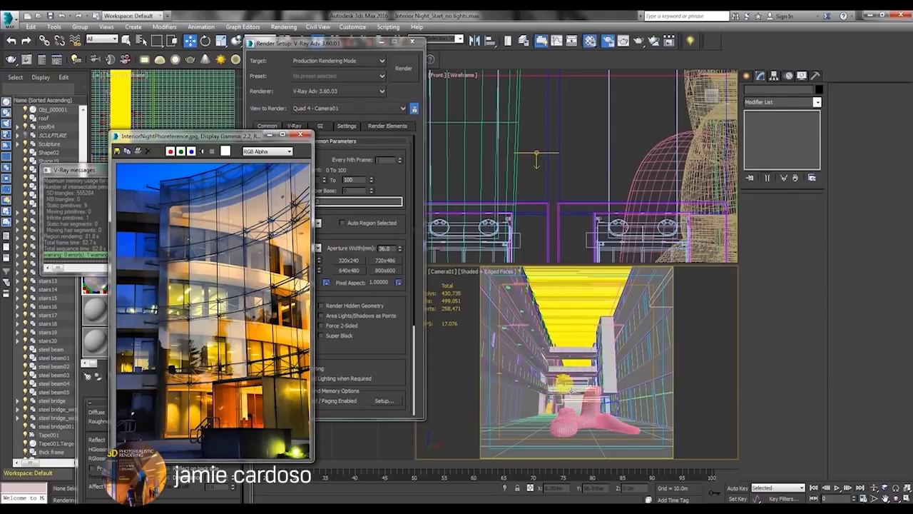
Step: Restrict selection to lights and select the V-Ray disc light in the Front view
{"action": "left_click", "coordinate": [102, 39]}
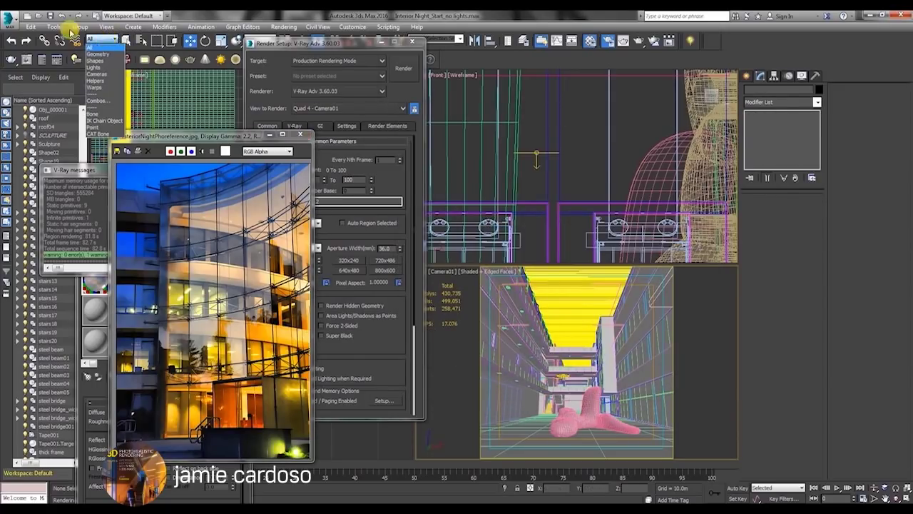
{"action": "left_click", "coordinate": [100, 69]}
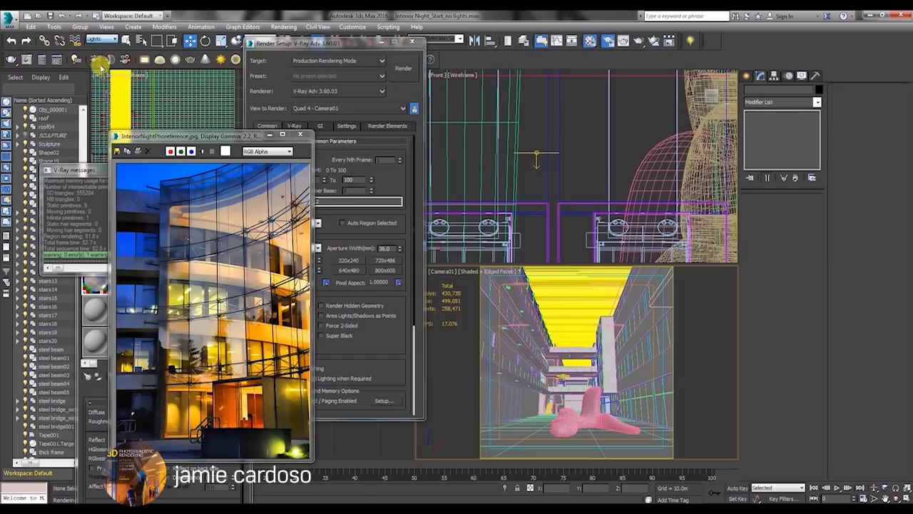
{"action": "left_click", "coordinate": [529, 147]}
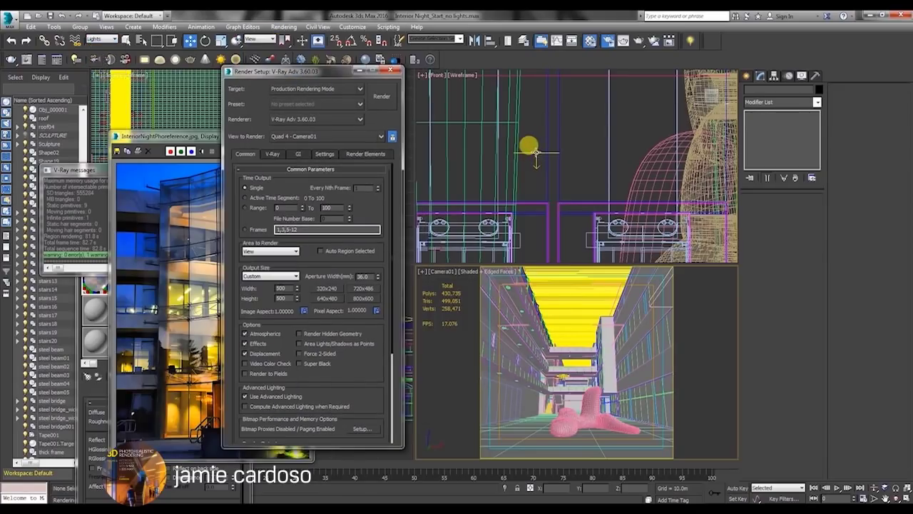
{"action": "left_click", "coordinate": [535, 150]}
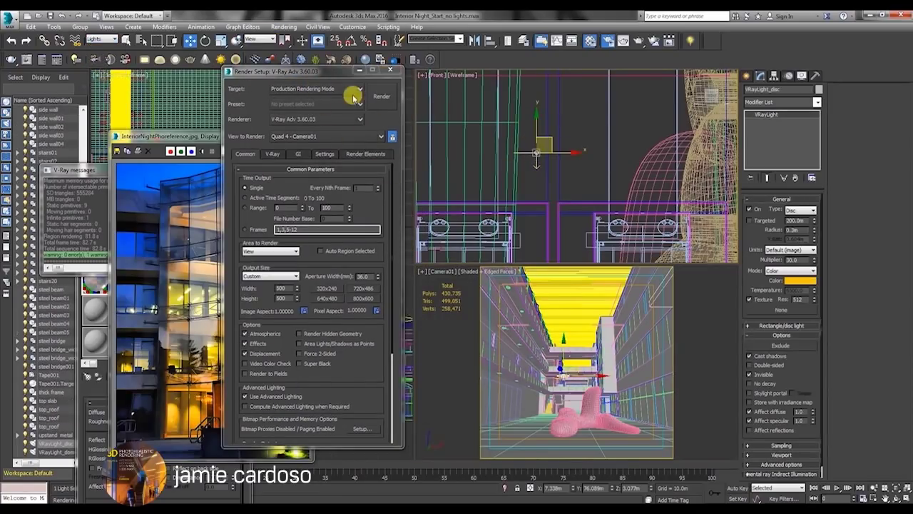
Step: Maximize the Camera01 view and clear the render setup and night reference image windows out of the way
{"action": "left_click_drag", "start_coordinate": [339, 72], "coordinate": [223, 71]}
{"action": "left_click", "coordinate": [447, 270]}
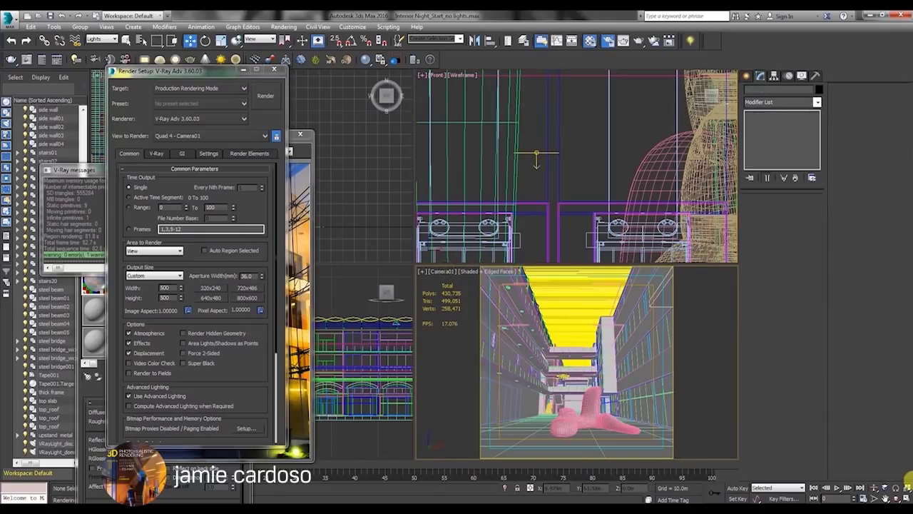
{"action": "left_click", "coordinate": [907, 497]}
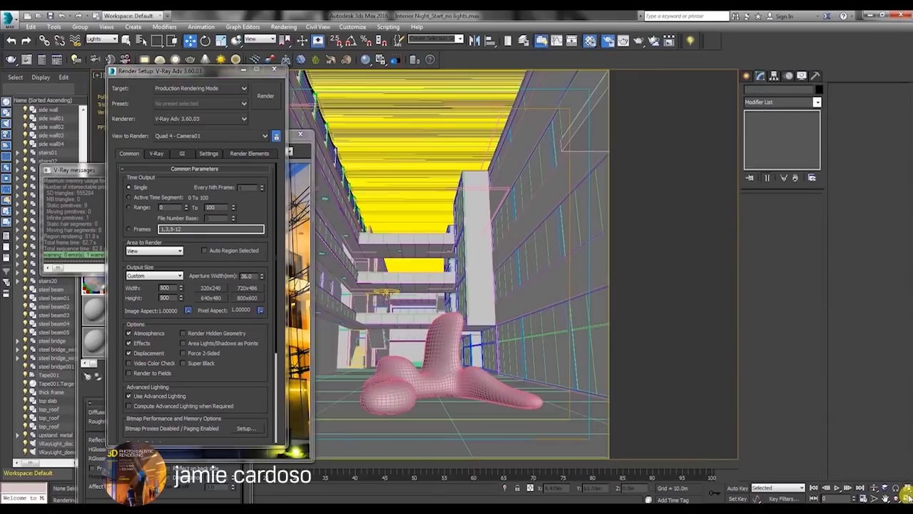
{"action": "left_click", "coordinate": [243, 70]}
{"action": "left_click", "coordinate": [264, 135]}
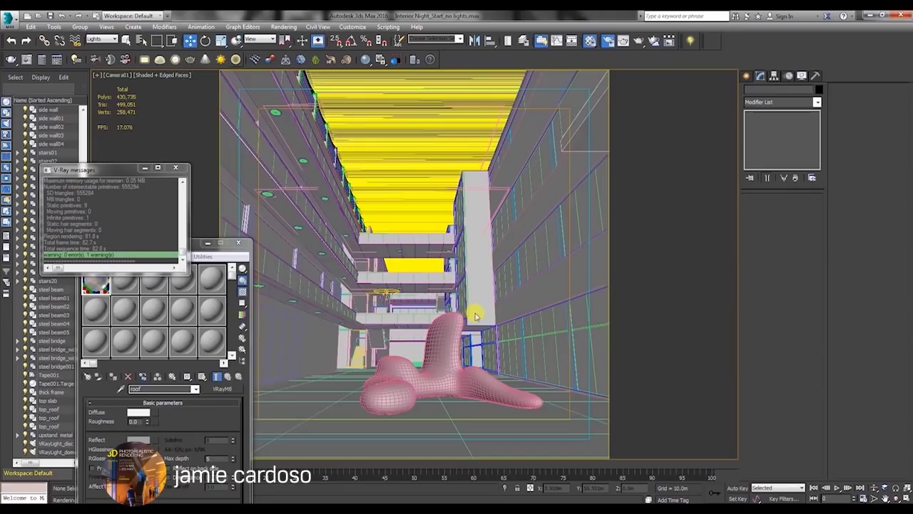
Step: Allow all object types to be selected, then select the disc light together with the lowest and middle light fitting groups in Camera01
{"action": "left_click", "coordinate": [101, 39]}
{"action": "left_click", "coordinate": [100, 47]}
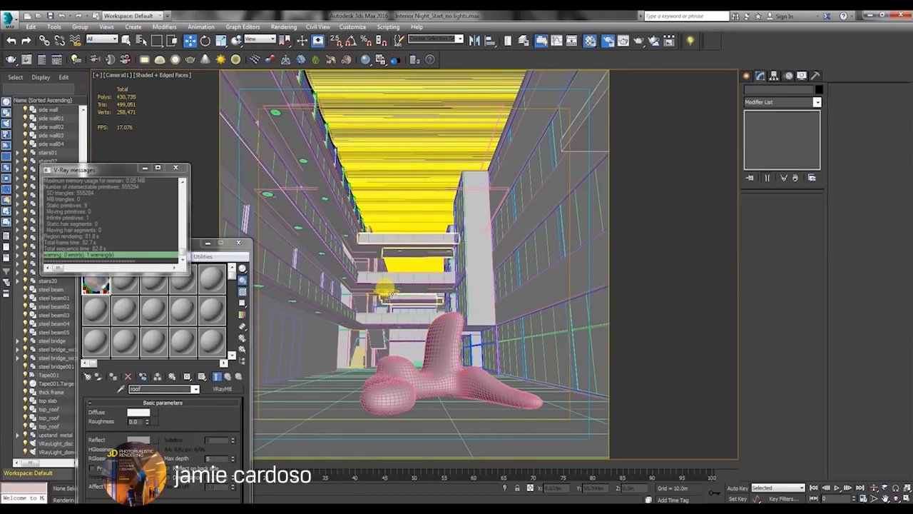
{"action": "left_click", "coordinate": [383, 291]}
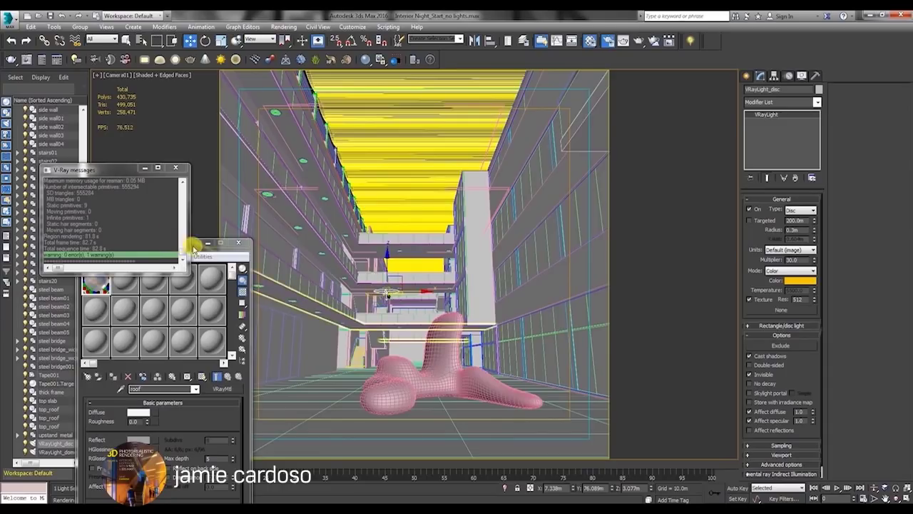
{"action": "left_click_drag", "start_coordinate": [197, 247], "coordinate": [72, 251]}
{"action": "left_click", "coordinate": [253, 283], "text": "ctrl"}
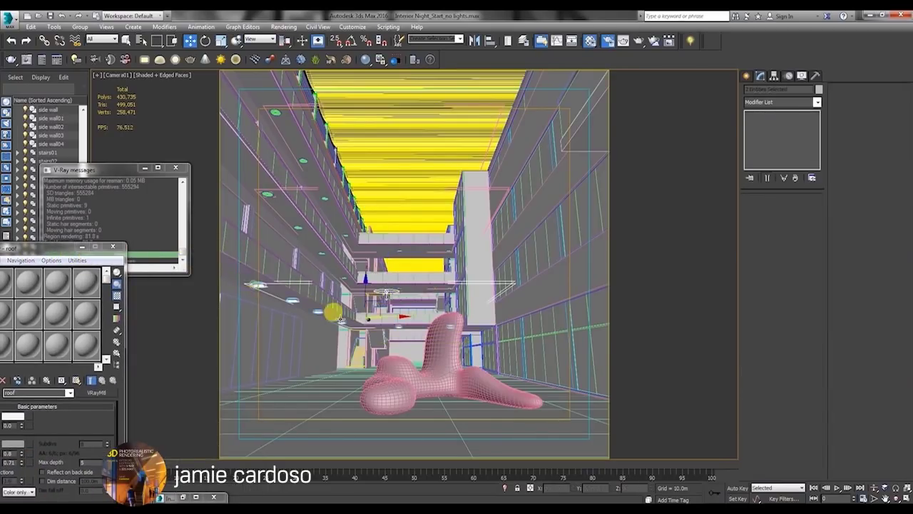
{"action": "left_click", "coordinate": [268, 193], "text": "ctrl"}
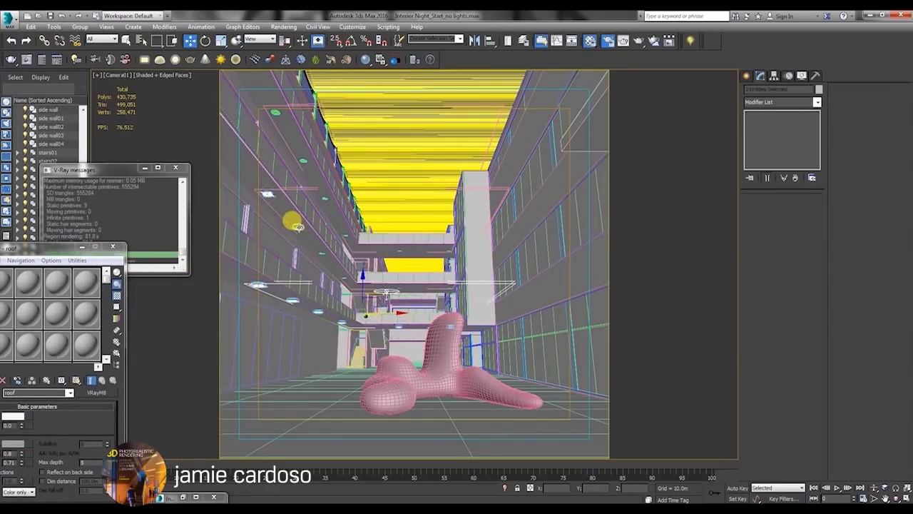
Step: Add the remaining light fittings up to the top level to the selection and isolate the selected objects
{"action": "left_click", "coordinate": [102, 39]}
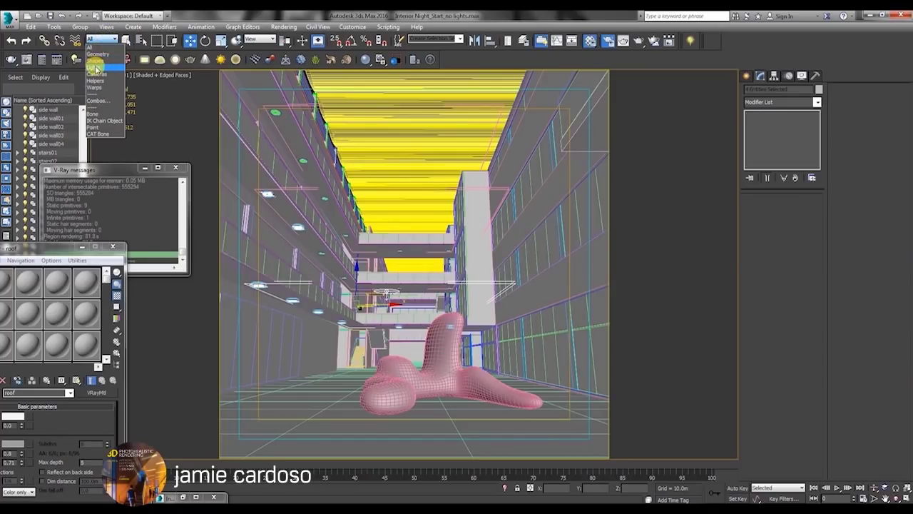
{"action": "left_click", "coordinate": [93, 47]}
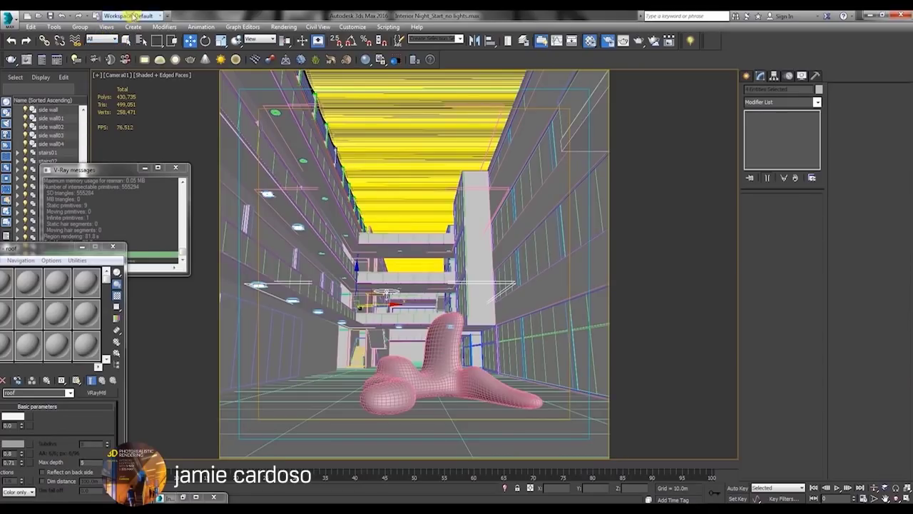
{"action": "left_click", "coordinate": [79, 27]}
{"action": "left_click", "coordinate": [99, 84]}
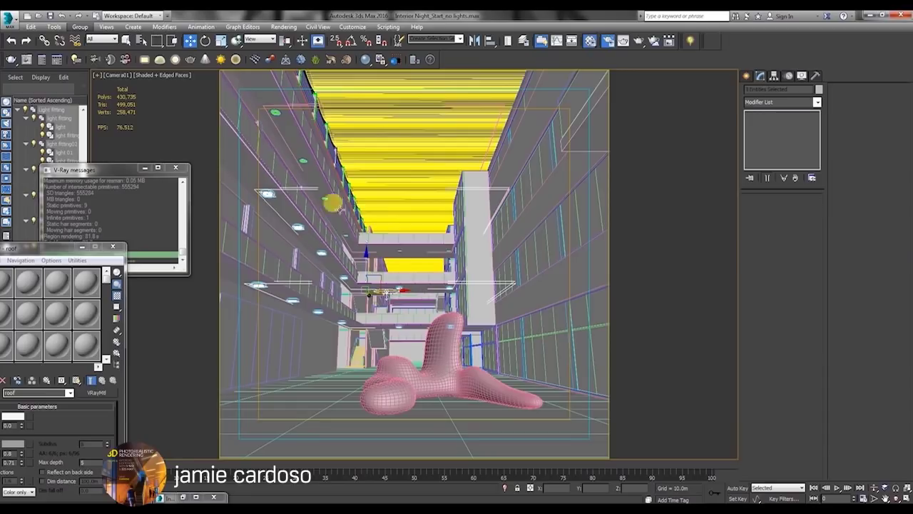
{"action": "left_click_drag", "start_coordinate": [303, 161], "coordinate": [449, 250]}
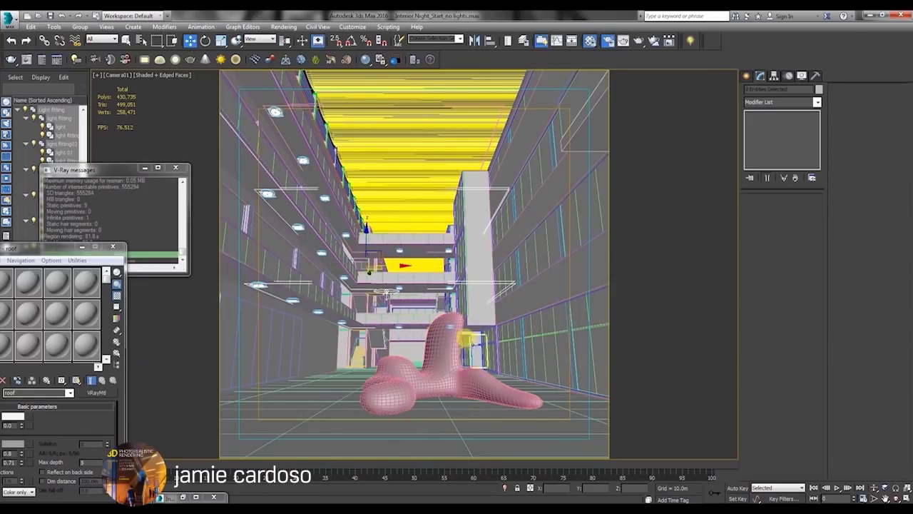
{"action": "left_click", "coordinate": [503, 487]}
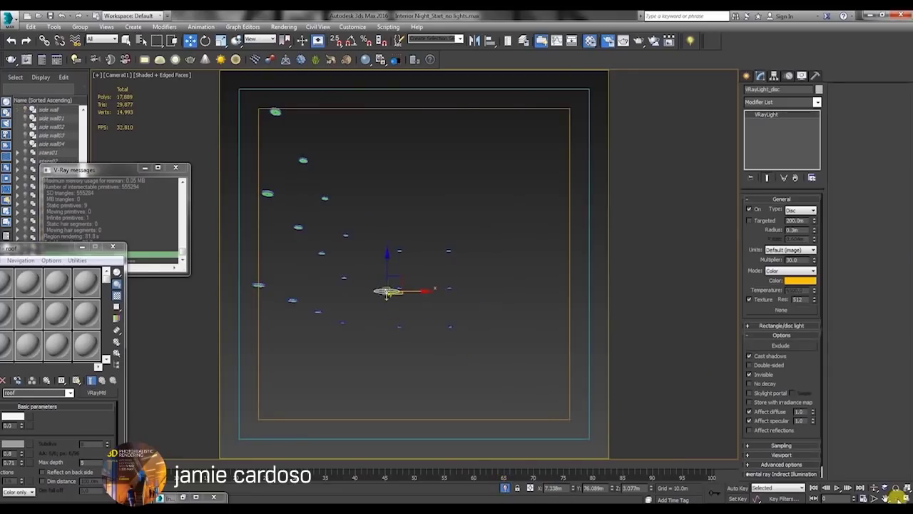
Step: In the maximized Top view, clone the disc light onto the nearest round light fitting as one instance
{"action": "key", "text": "alt+w"}
{"action": "middle_click_drag", "start_coordinate": [310, 194], "coordinate": [229, 158]}
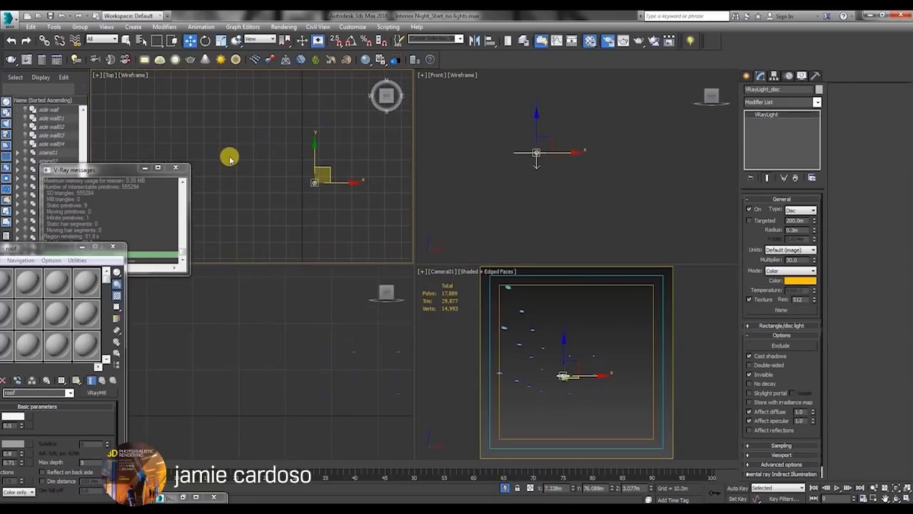
{"action": "key", "text": "alt+w"}
{"action": "scroll", "coordinate": [535, 321], "scroll_direction": "up", "scroll_amount": 5}
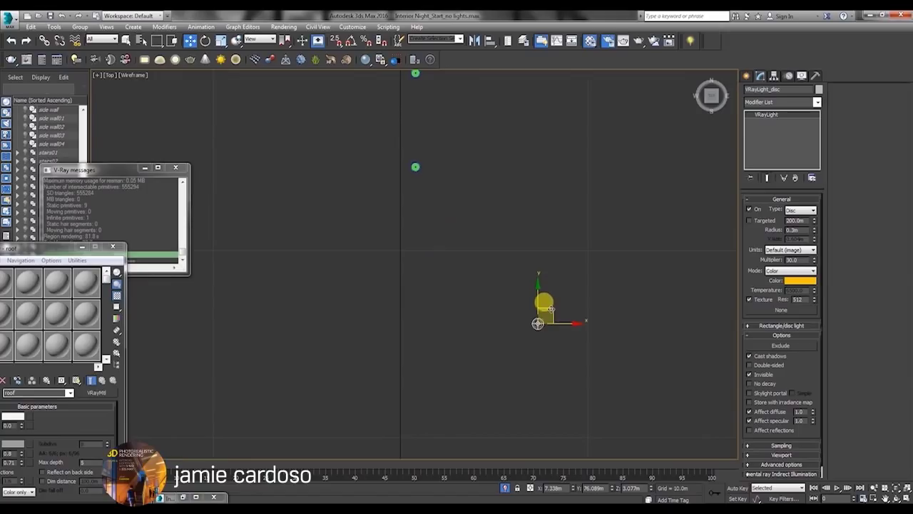
{"action": "mouse_move", "coordinate": [537, 323]}
{"action": "left_mouse_down"}
{"action": "mouse_move", "coordinate": [434, 198]}
{"action": "mouse_move", "coordinate": [415, 167]}
{"action": "mouse_move", "coordinate": [426, 156]}
{"action": "left_mouse_up"}
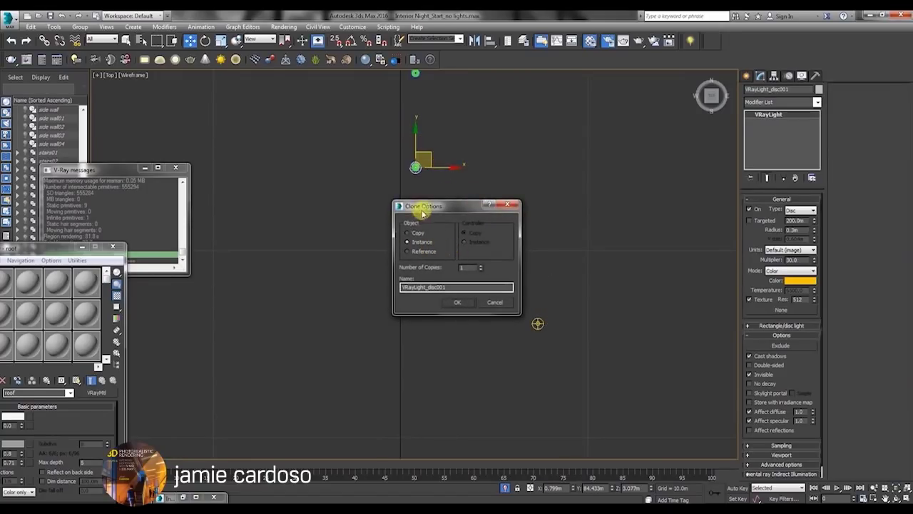
{"action": "left_click_drag", "start_coordinate": [421, 206], "coordinate": [515, 176]}
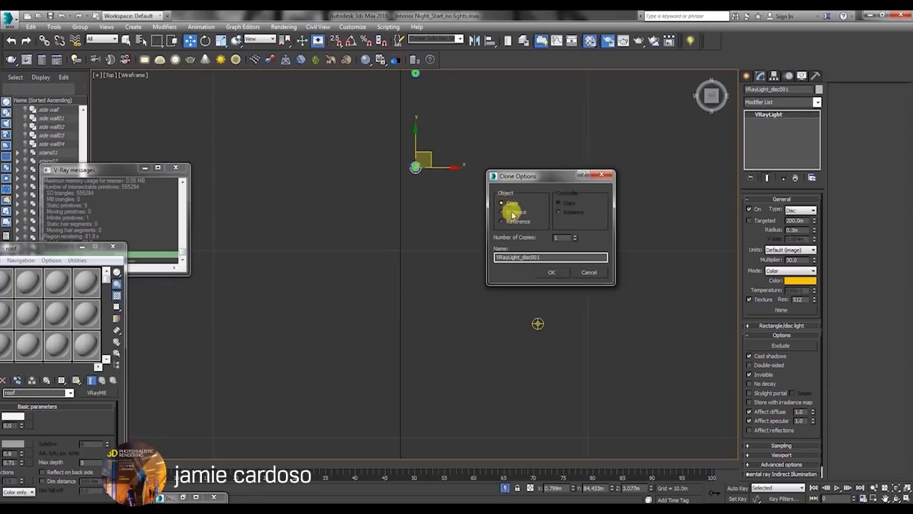
{"action": "left_click_drag", "start_coordinate": [516, 177], "coordinate": [536, 165]}
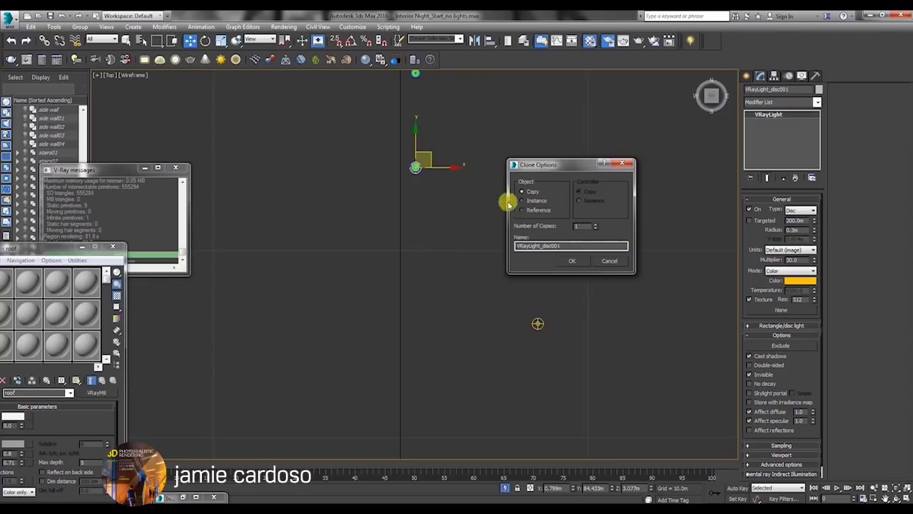
{"action": "mouse_move", "coordinate": [537, 174]}
{"action": "left_mouse_down"}
{"action": "mouse_move", "coordinate": [544, 160]}
{"action": "mouse_move", "coordinate": [572, 155]}
{"action": "left_mouse_up"}
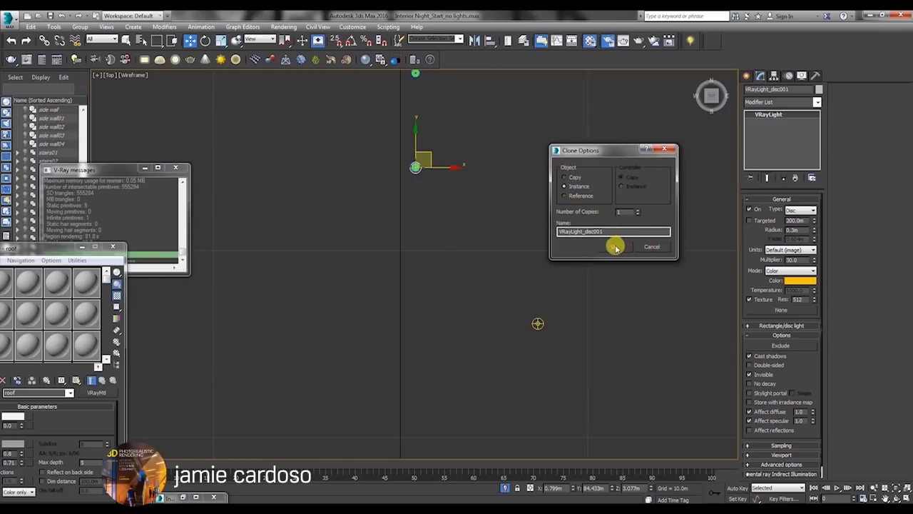
{"action": "left_click_drag", "start_coordinate": [593, 154], "coordinate": [575, 155]}
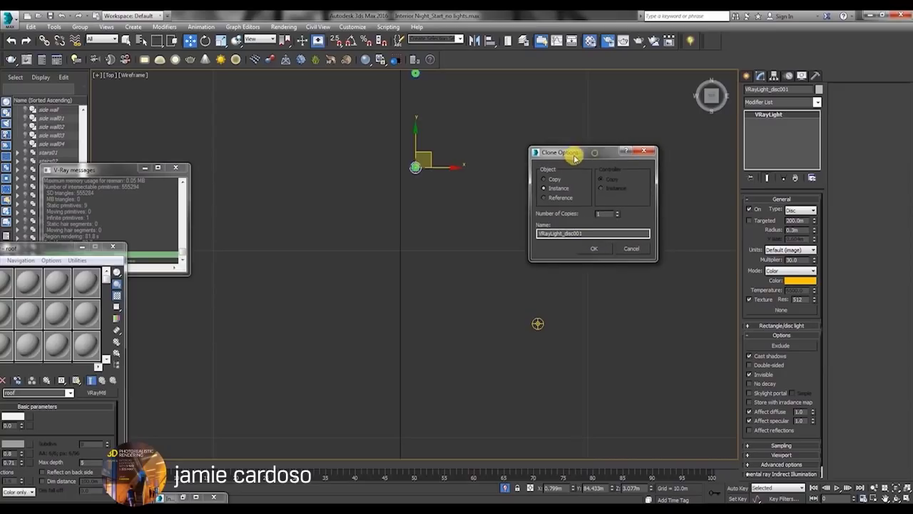
{"action": "left_click", "coordinate": [596, 248]}
Step: Raise the cloned disc light in the Front view to just beneath its light fitting, at a height of about 4.7 m
{"action": "middle_click_drag", "start_coordinate": [421, 164], "coordinate": [444, 298]}
{"action": "scroll", "coordinate": [444, 297], "scroll_direction": "up", "scroll_amount": 1}
{"action": "scroll", "coordinate": [455, 294], "scroll_direction": "down", "scroll_amount": 1}
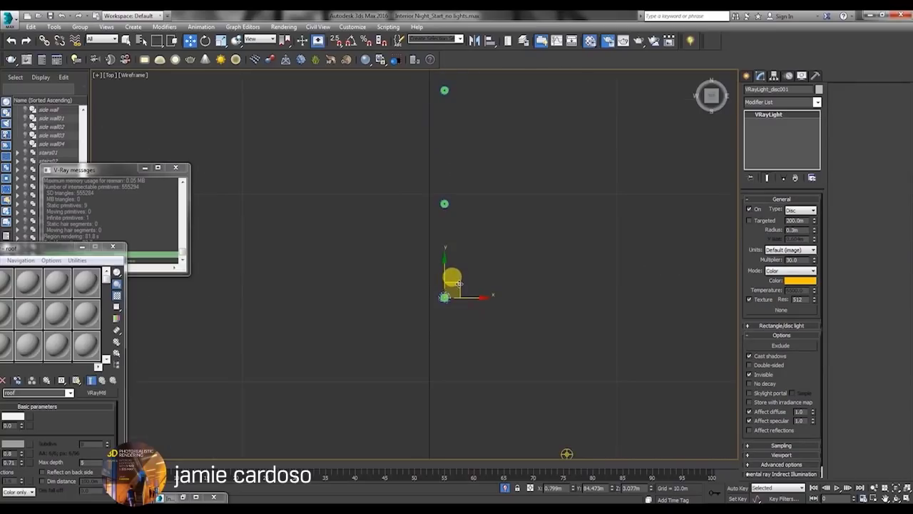
{"action": "key", "text": "f"}
{"action": "key", "text": "z"}
{"action": "scroll", "coordinate": [480, 287], "scroll_direction": "down", "scroll_amount": 9}
{"action": "left_click_drag", "start_coordinate": [489, 289], "coordinate": [490, 195]}
{"action": "scroll", "coordinate": [490, 221], "scroll_direction": "up", "scroll_amount": 5}
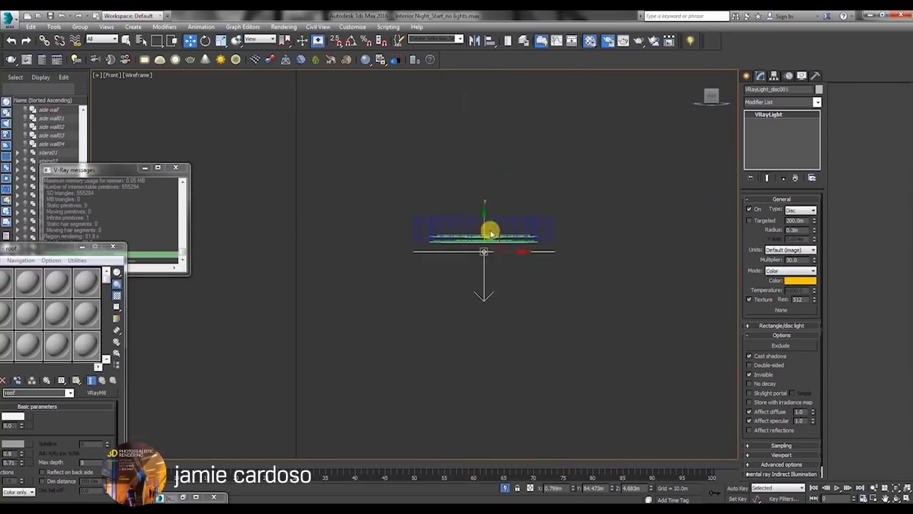
{"action": "left_click_drag", "start_coordinate": [485, 228], "coordinate": [482, 223]}
Step: In the Top view, clone the raised disc light as instances onto the next three fittings along the row
{"action": "key", "text": "t"}
{"action": "key", "text": "z"}
{"action": "scroll", "coordinate": [477, 303], "scroll_direction": "down", "scroll_amount": 10}
{"action": "left_click_drag", "start_coordinate": [475, 287], "coordinate": [496, 167], "text": "shift"}
{"action": "left_click", "coordinate": [457, 302]}
{"action": "middle_click_drag", "start_coordinate": [476, 180], "coordinate": [478, 304]}
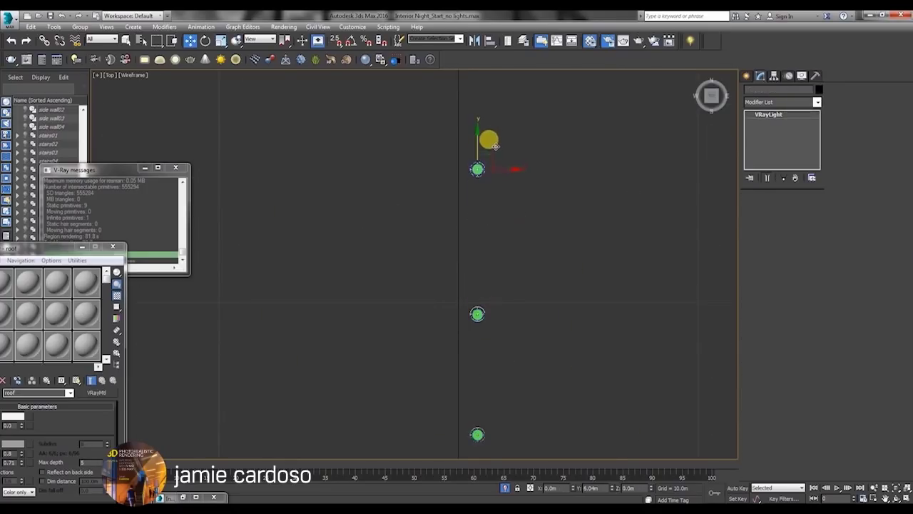
{"action": "left_click", "coordinate": [457, 300]}
{"action": "middle_click_drag", "start_coordinate": [476, 191], "coordinate": [463, 328]}
{"action": "scroll", "coordinate": [463, 328], "scroll_direction": "down", "scroll_amount": 4}
{"action": "left_click_drag", "start_coordinate": [478, 306], "coordinate": [476, 191], "text": "shift"}
{"action": "left_click", "coordinate": [457, 299]}
Step: Clone the disc light as instances onto the two fittings offset sideways beyond the end of the row
{"action": "mouse_move", "coordinate": [466, 168]}
{"action": "middle_mouse_down"}
{"action": "mouse_move", "coordinate": [441, 237]}
{"action": "mouse_move", "coordinate": [452, 206]}
{"action": "middle_mouse_up"}
{"action": "scroll", "coordinate": [453, 206], "scroll_direction": "up", "scroll_amount": 4}
{"action": "scroll", "coordinate": [438, 255], "scroll_direction": "down", "scroll_amount": 5}
{"action": "left_click", "coordinate": [469, 209]}
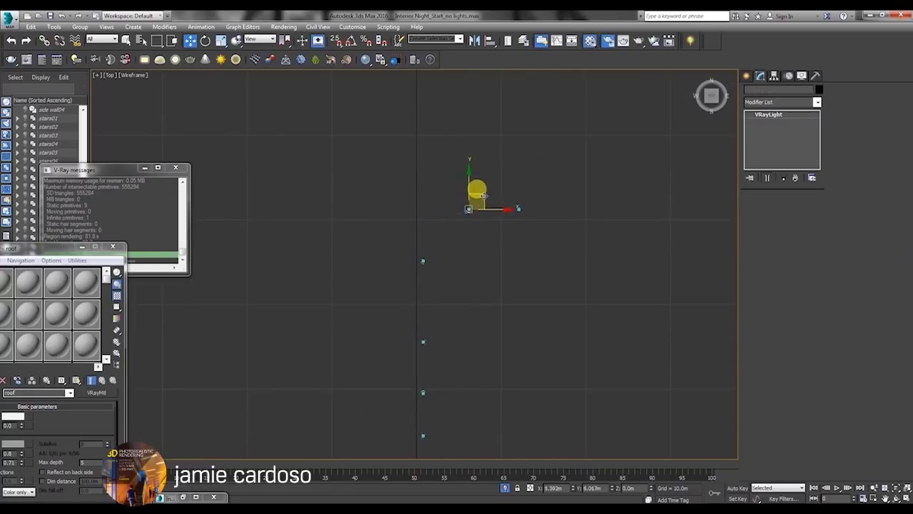
{"action": "left_click_drag", "start_coordinate": [483, 195], "coordinate": [532, 208]}
{"action": "left_click", "coordinate": [464, 301]}
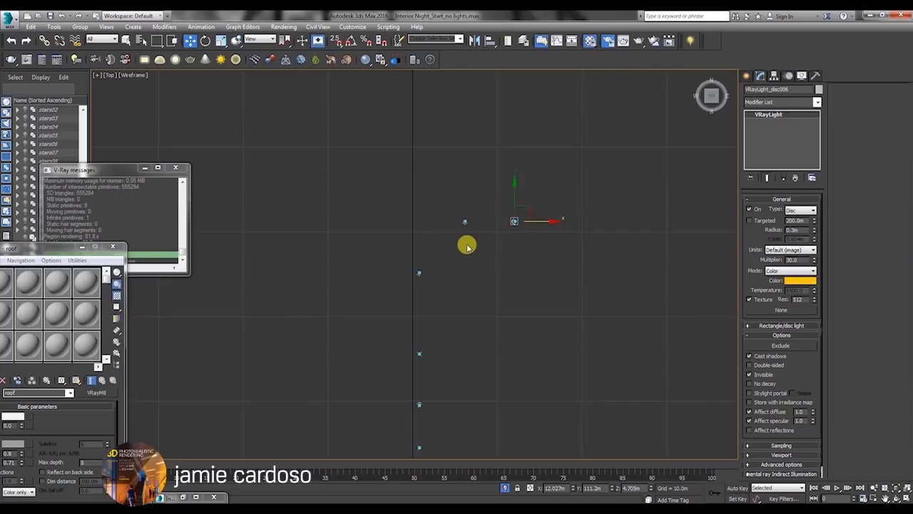
Step: Show the Front view with the cloned disc lights and all levels of light fittings framed
{"action": "key", "text": "f"}
{"action": "scroll", "coordinate": [488, 241], "scroll_direction": "up", "scroll_amount": 4}
{"action": "scroll", "coordinate": [483, 227], "scroll_direction": "down", "scroll_amount": 8}
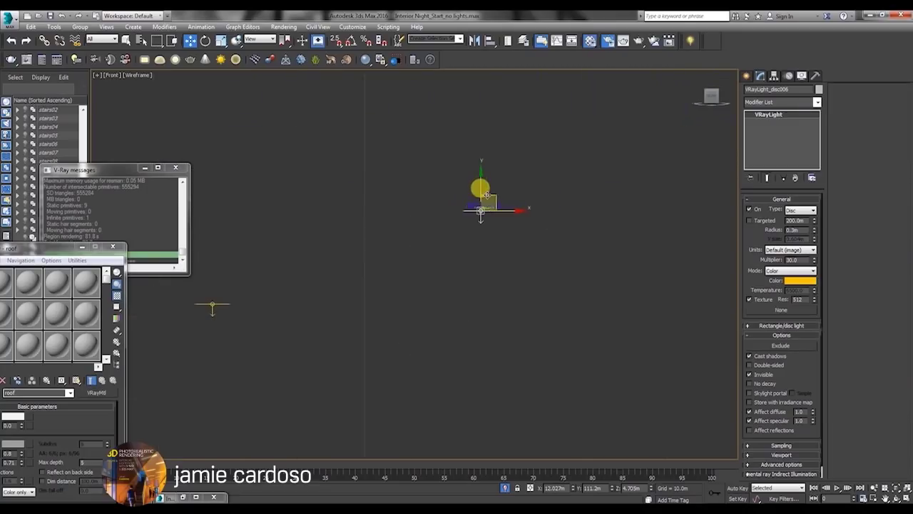
{"action": "middle_click_drag", "start_coordinate": [488, 195], "coordinate": [502, 270]}
{"action": "scroll", "coordinate": [503, 270], "scroll_direction": "down", "scroll_amount": 6}
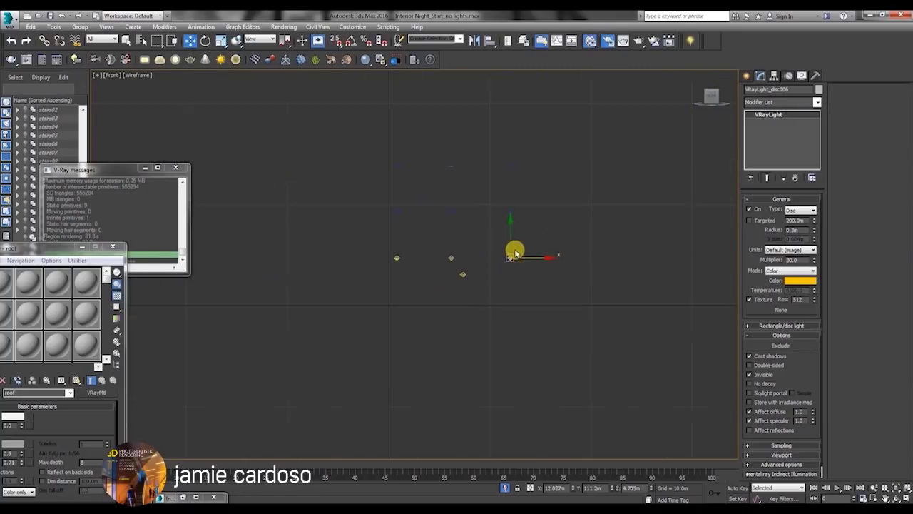
Step: Try to box-select only the disc lights under the lowest row of fittings
{"action": "left_click_drag", "start_coordinate": [345, 213], "coordinate": [552, 264]}
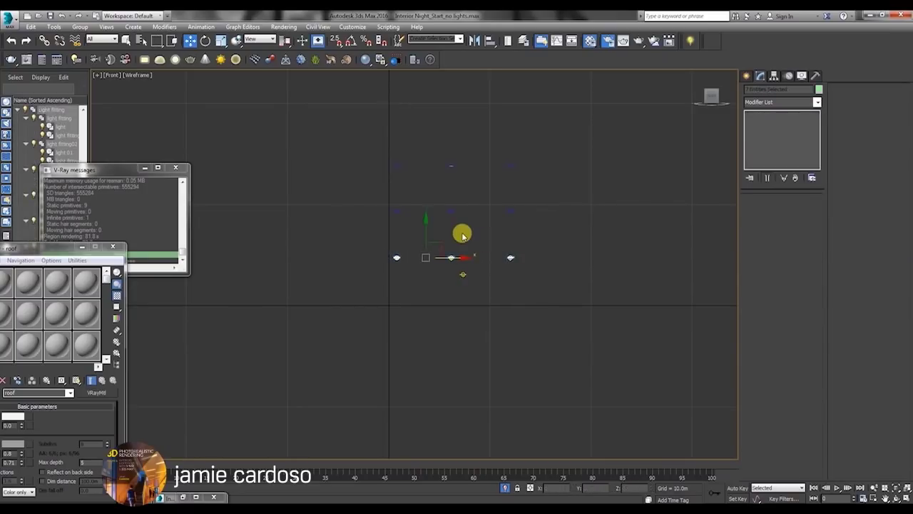
{"action": "left_click_drag", "start_coordinate": [356, 214], "coordinate": [555, 265]}
{"action": "left_click", "coordinate": [904, 498]}
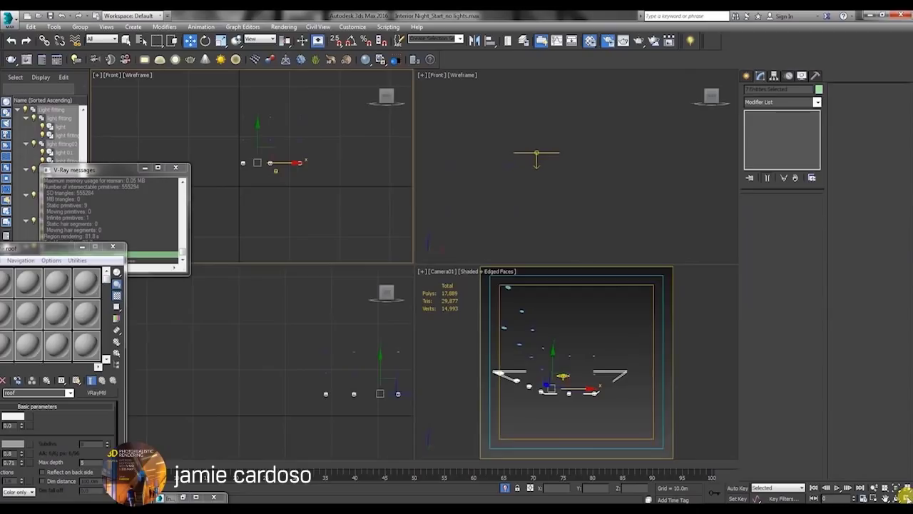
{"action": "left_click", "coordinate": [905, 497]}
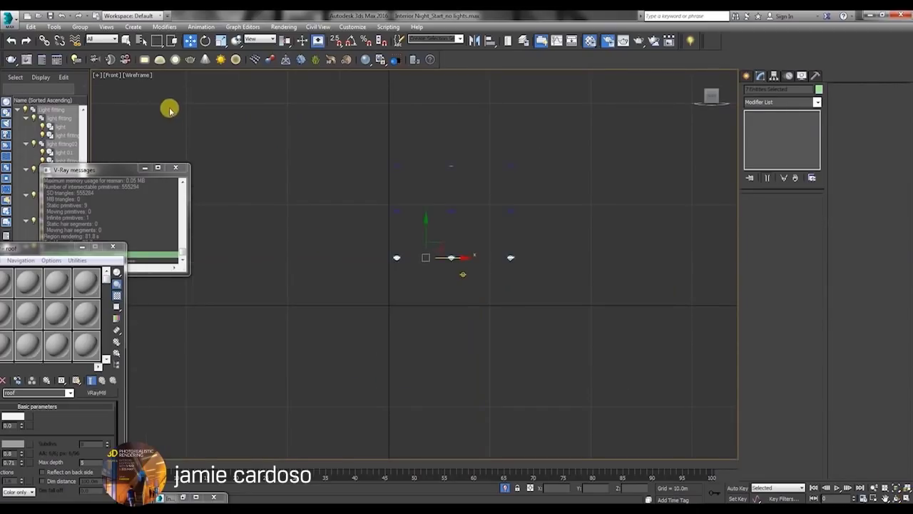
Step: Restrict selection to lights and select the cloned disc lights under the lowest row of fittings in the Front view
{"action": "left_click", "coordinate": [102, 40]}
{"action": "left_click", "coordinate": [95, 67]}
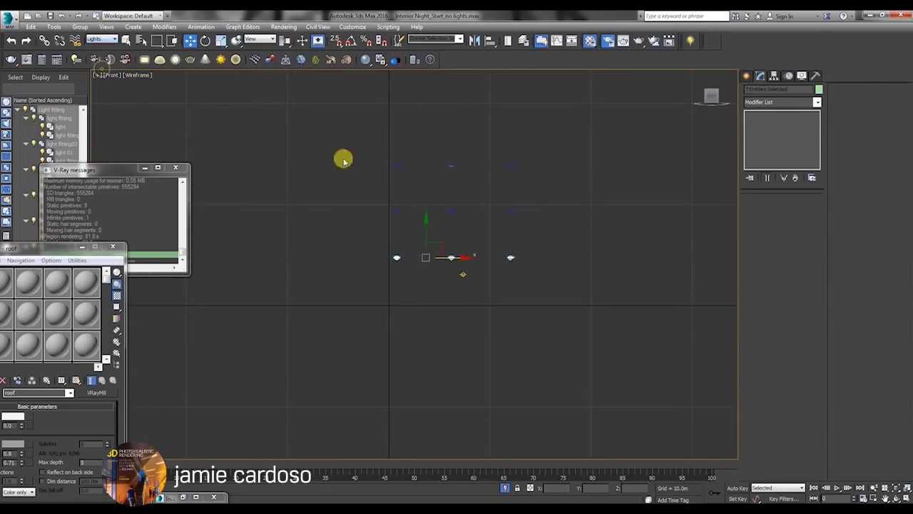
{"action": "left_click_drag", "start_coordinate": [332, 190], "coordinate": [540, 259]}
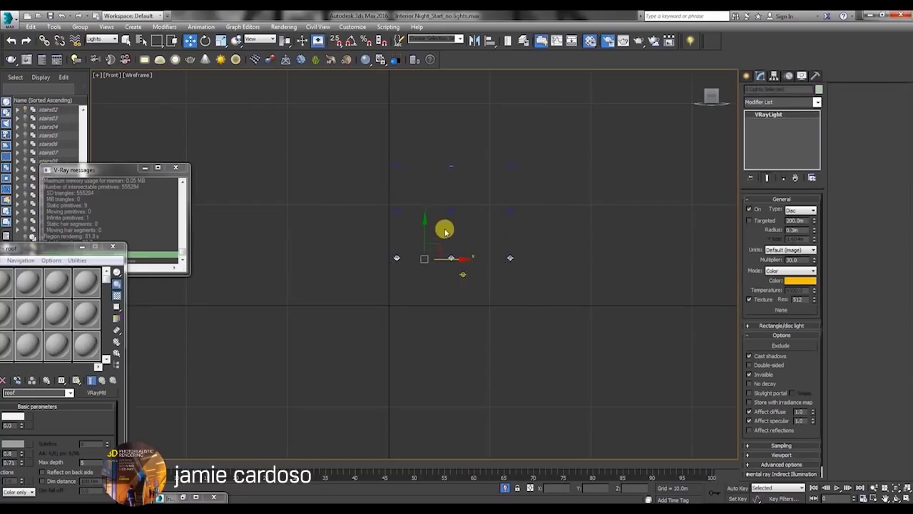
Step: Clone the selected disc lights vertically as instances up to the middle level of light fittings
{"action": "scroll", "coordinate": [434, 249], "scroll_direction": "up", "scroll_amount": 5}
{"action": "scroll", "coordinate": [406, 299], "scroll_direction": "up", "scroll_amount": 3}
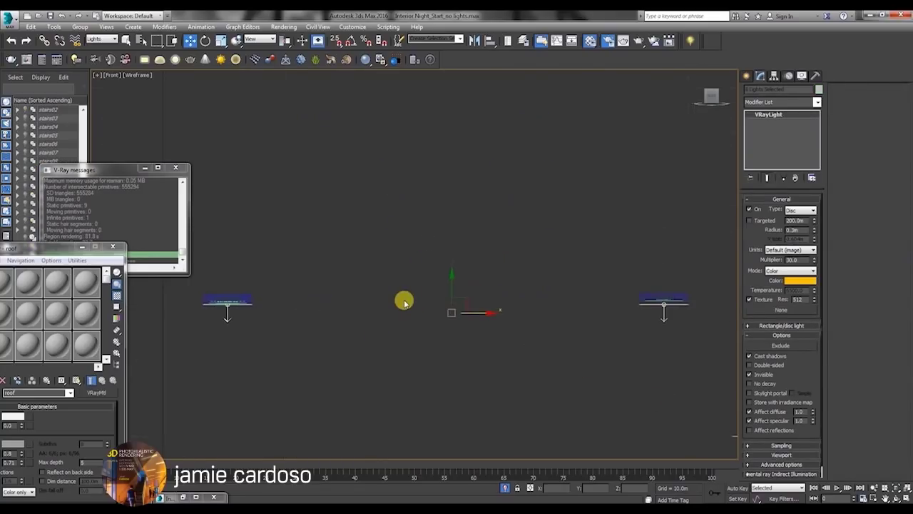
{"action": "middle_click_drag", "start_coordinate": [459, 303], "coordinate": [522, 299]}
{"action": "scroll", "coordinate": [533, 293], "scroll_direction": "down", "scroll_amount": 6}
{"action": "scroll", "coordinate": [542, 263], "scroll_direction": "up", "scroll_amount": 2}
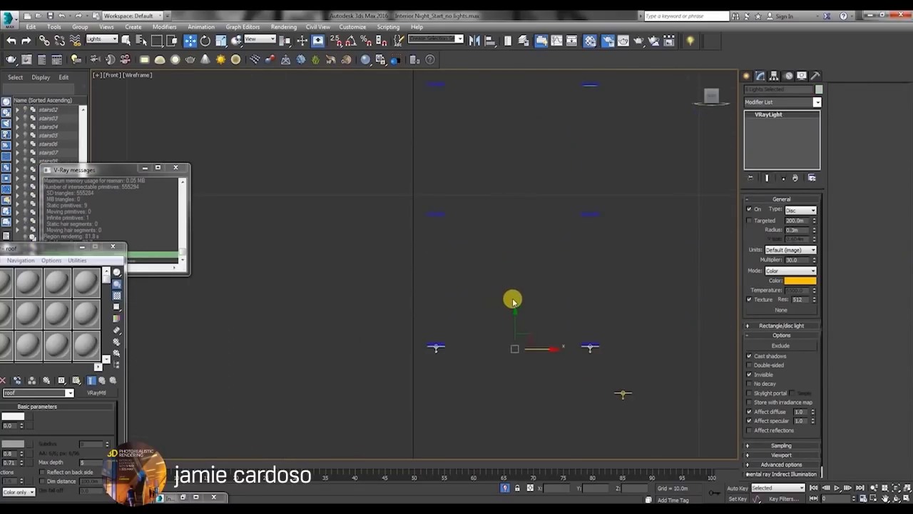
{"action": "left_click_drag", "start_coordinate": [514, 322], "coordinate": [510, 194], "text": "shift"}
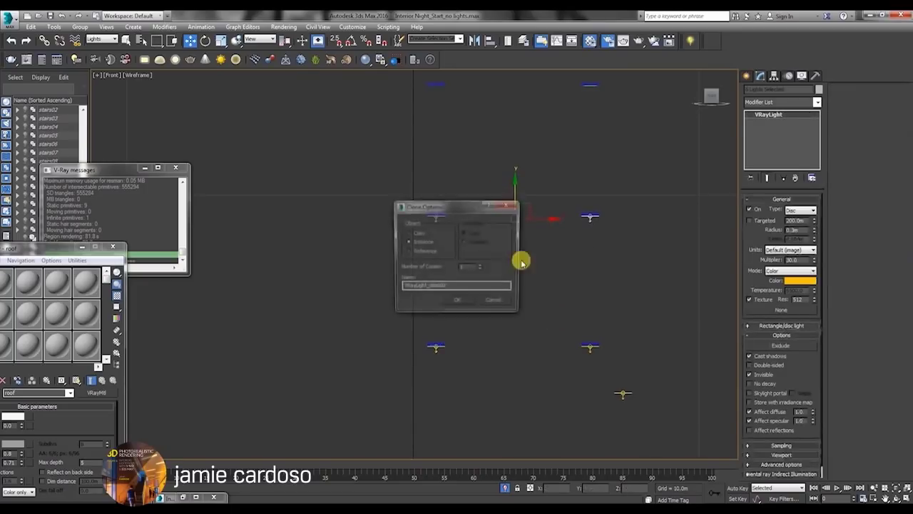
{"action": "left_click", "coordinate": [453, 299]}
{"action": "middle_click_drag", "start_coordinate": [510, 239], "coordinate": [418, 243]}
{"action": "scroll", "coordinate": [418, 243], "scroll_direction": "up", "scroll_amount": 4}
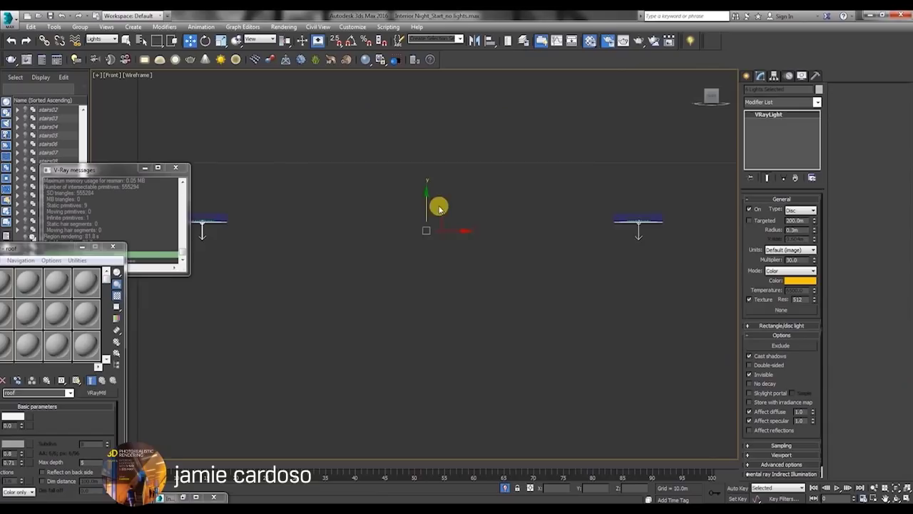